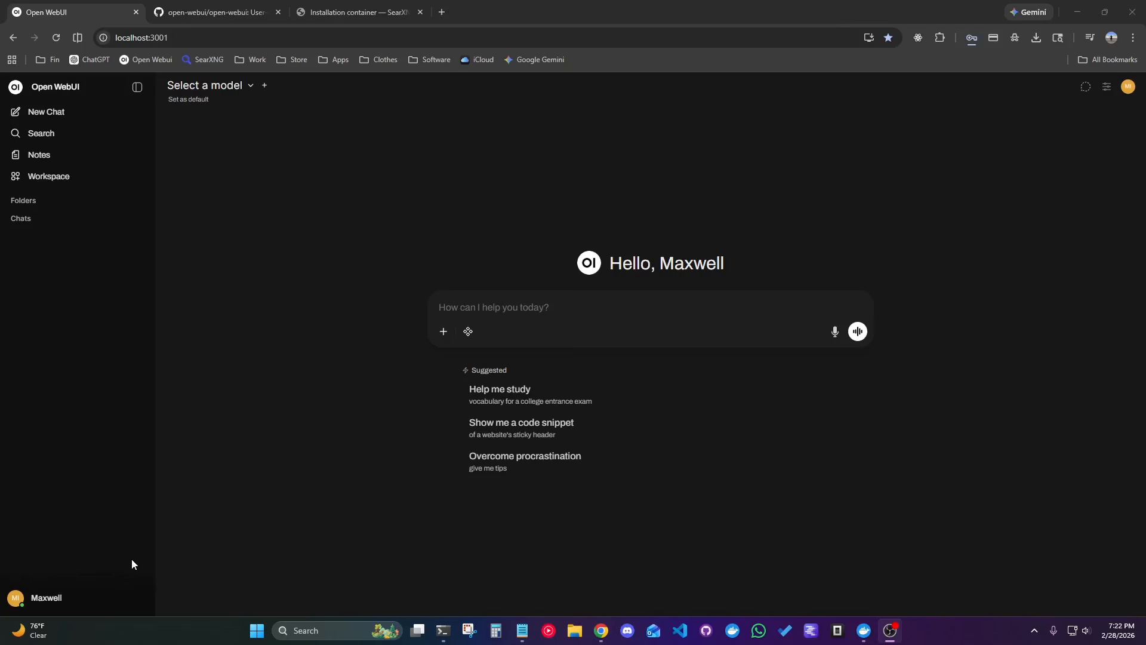
Enable web search in Open WebUI's admin settings and choose searxng as the web search engine.
left_click(63, 598)
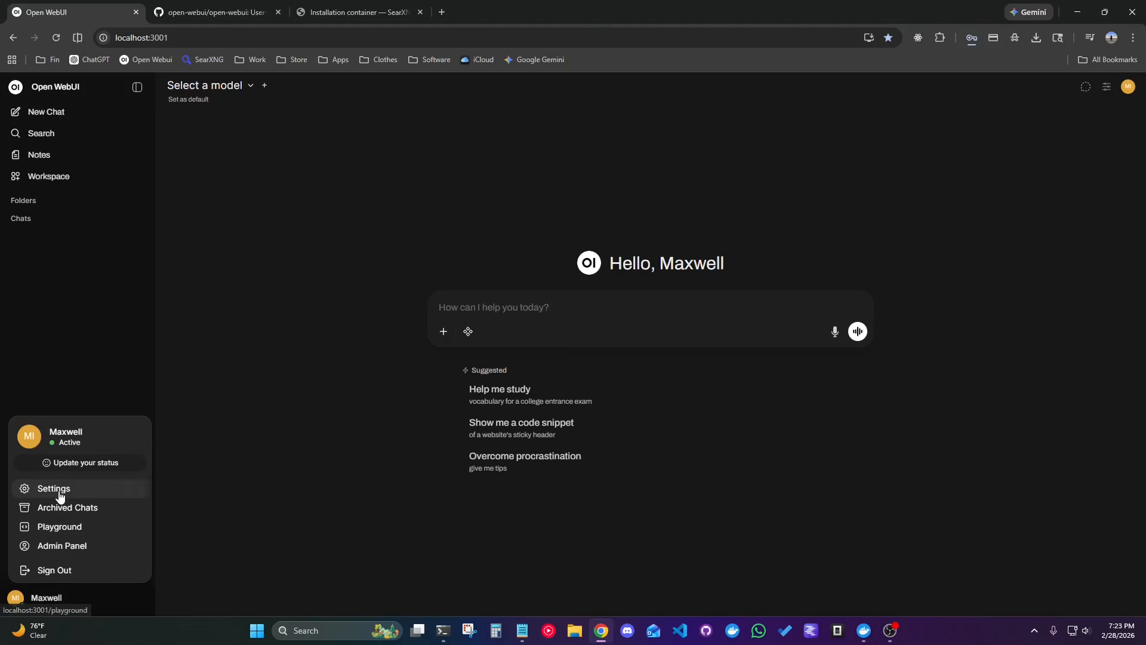
left_click(60, 492)
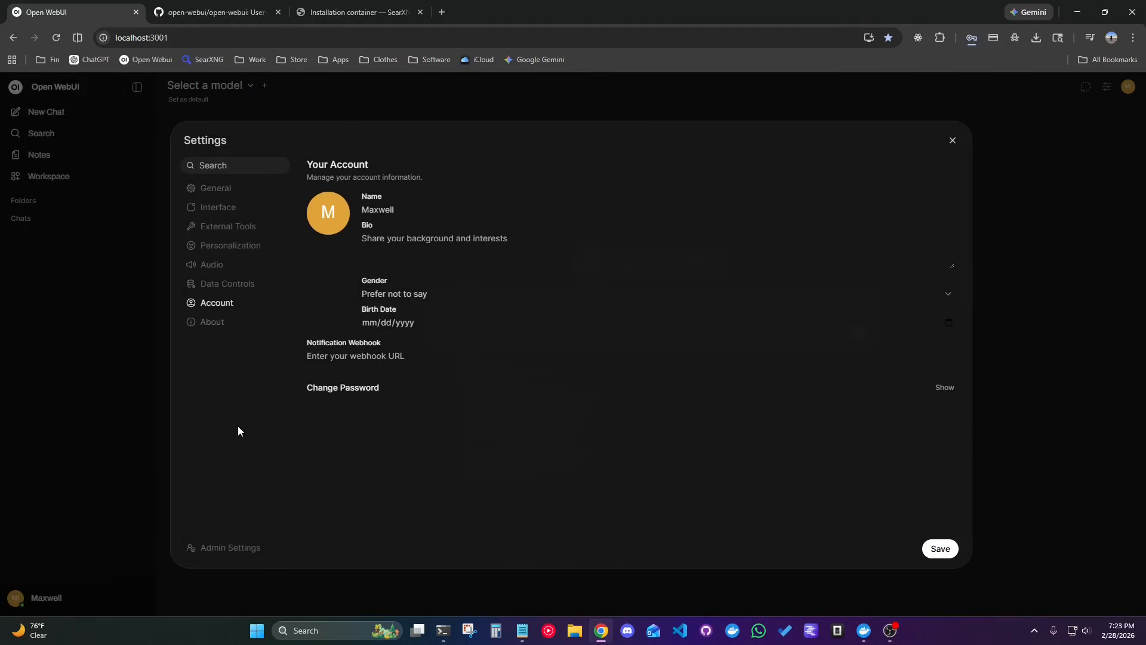
left_click(252, 548)
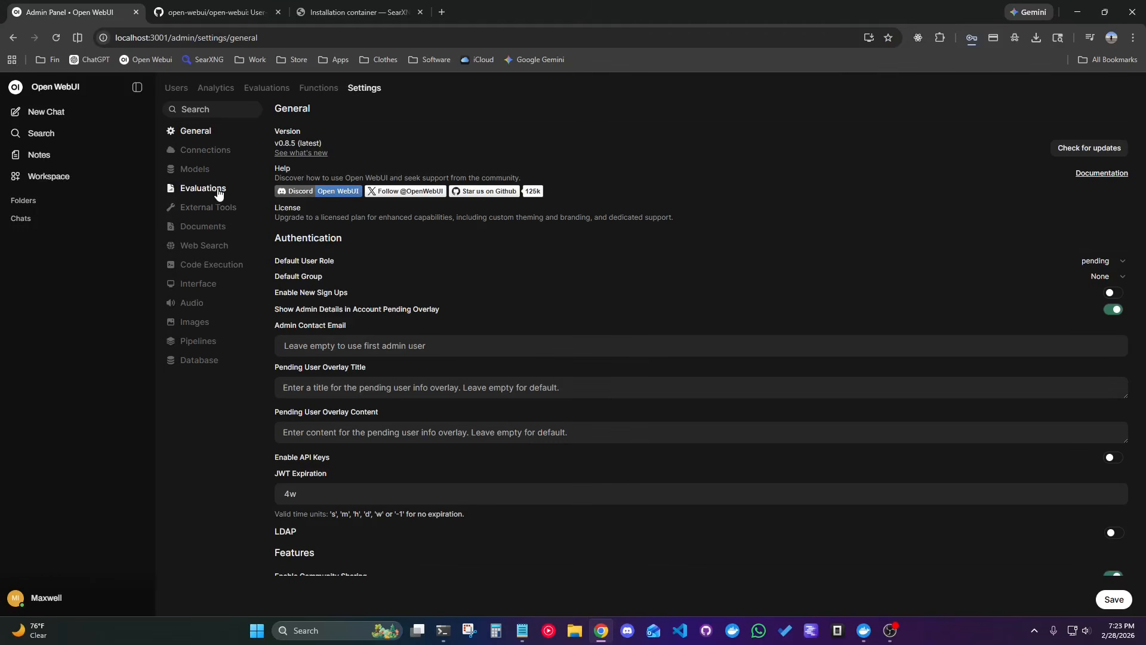
left_click(193, 246)
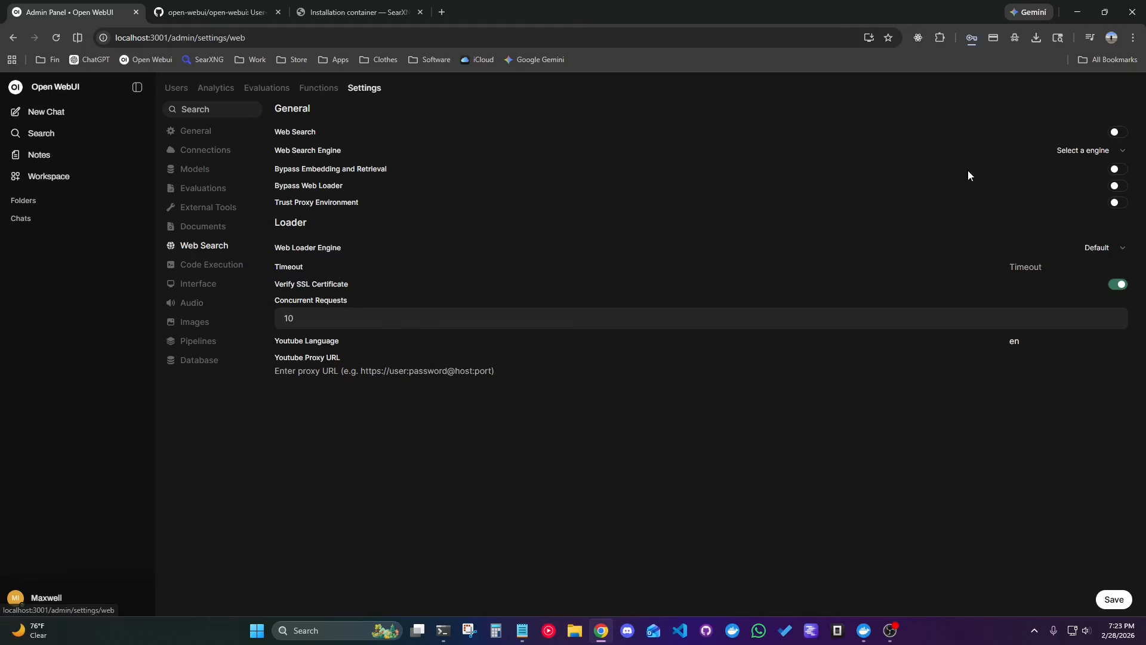
left_click(1116, 132)
left_click(1115, 149)
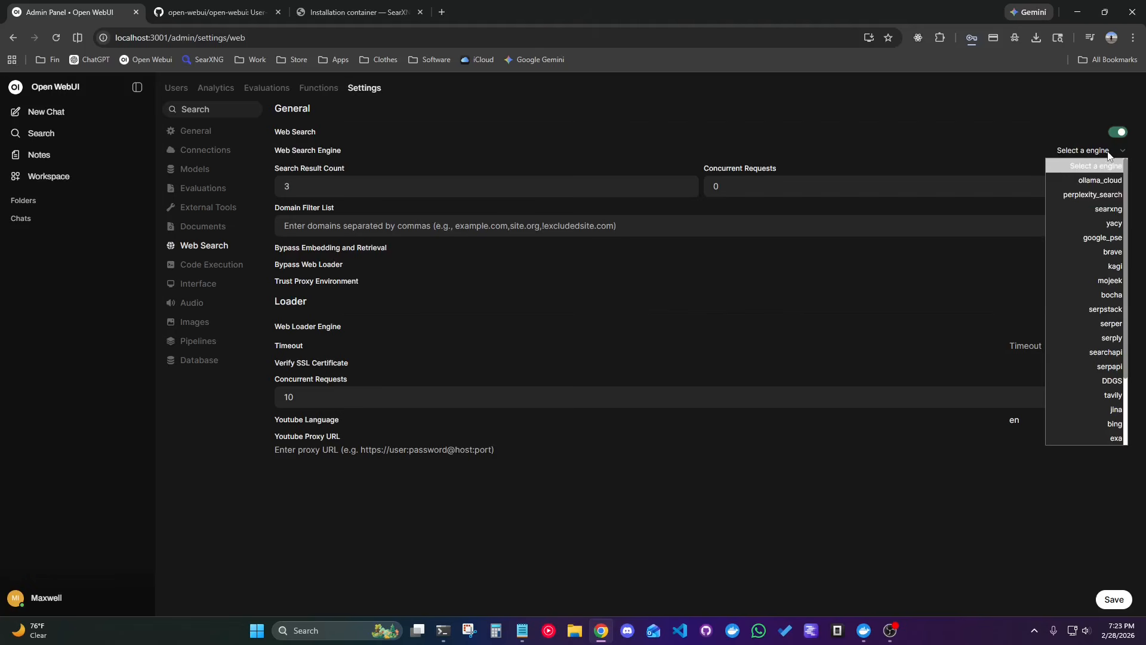
left_click(1109, 209)
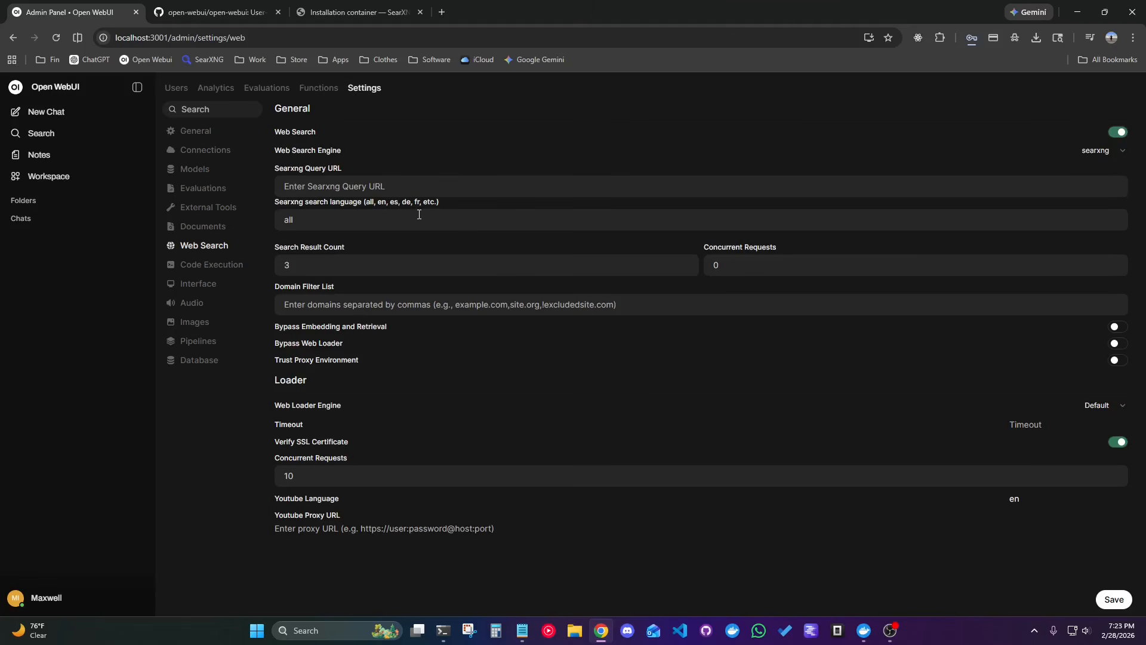
Switch to Windows PowerShell and pull the SearXNG image with docker pull docker.io/searxng/searxng:latest.
left_click(1070, 16)
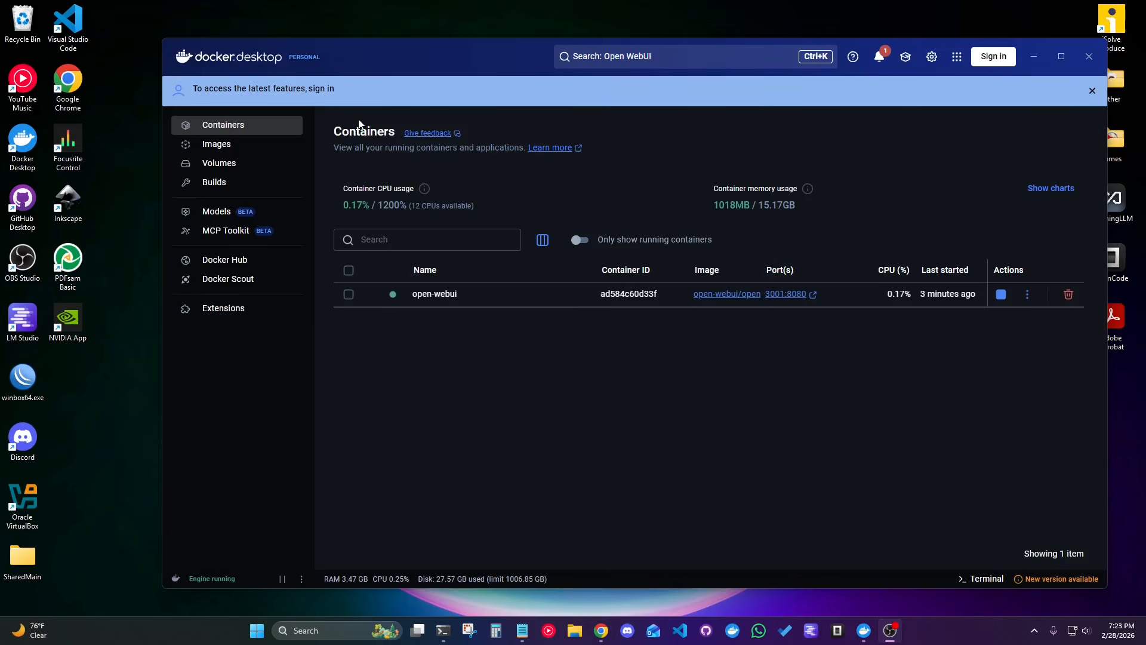
left_click(240, 128)
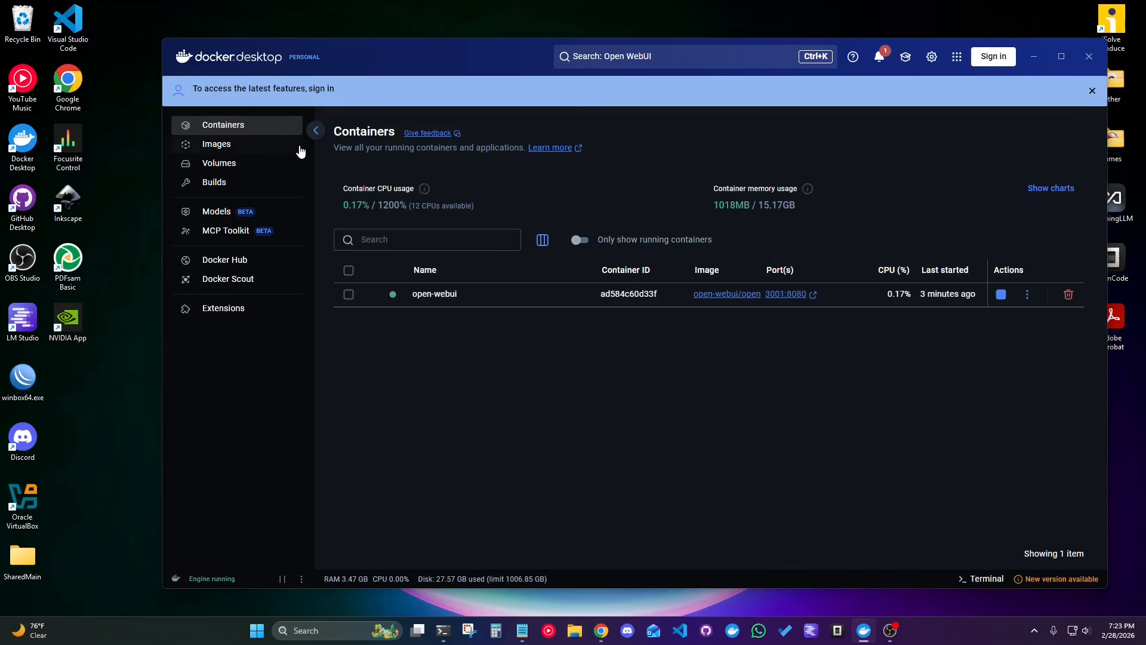
left_click(443, 631)
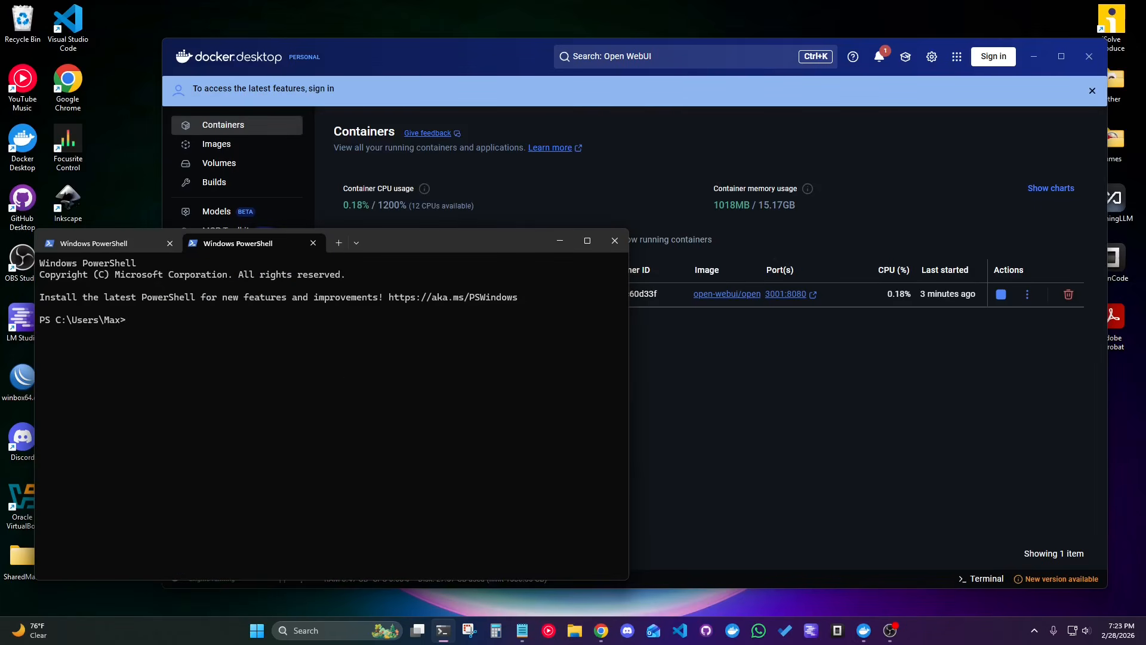
key("alt+Tab")
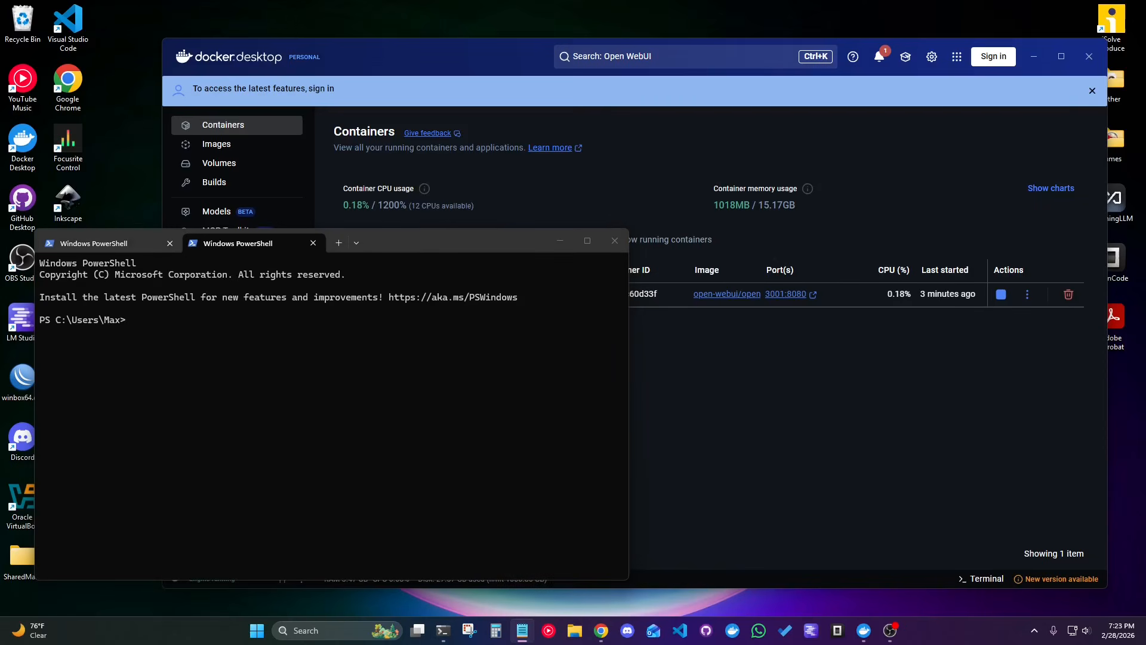
left_click(268, 385)
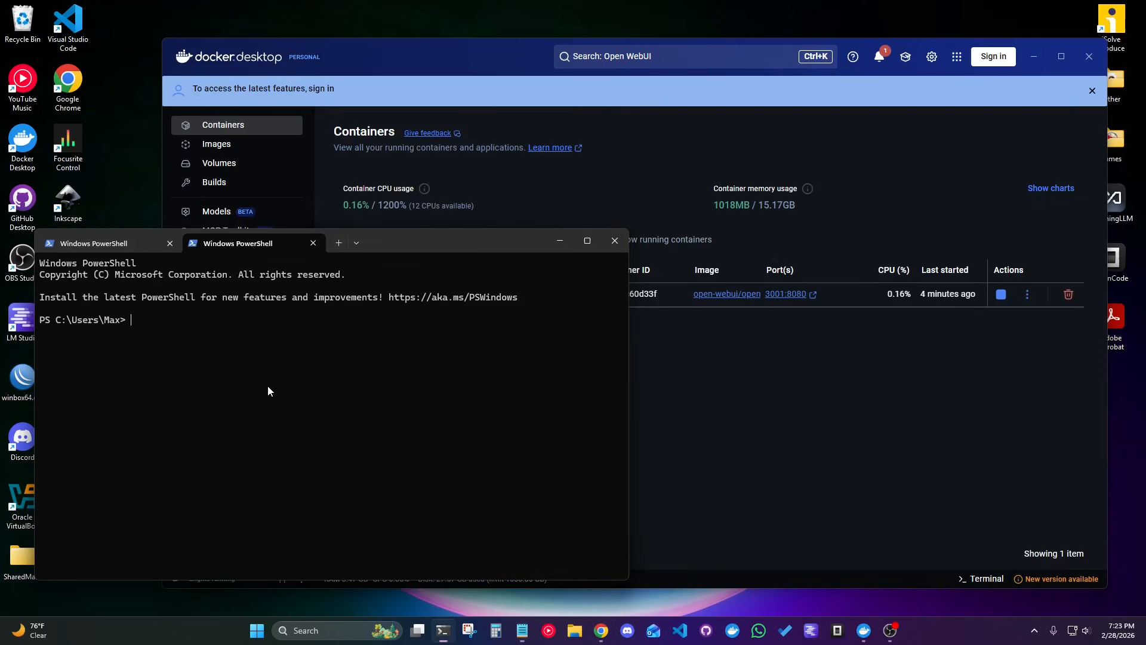
type("docker pull docker.io/searxng/searxng:latest")
key("Return")
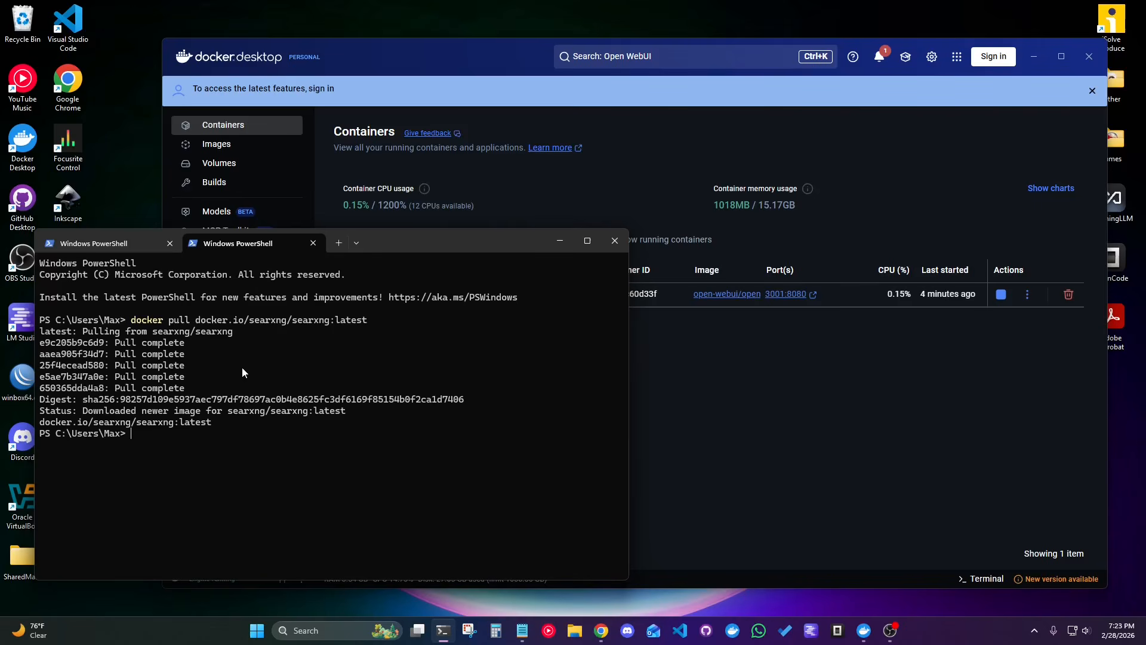
left_click(560, 240)
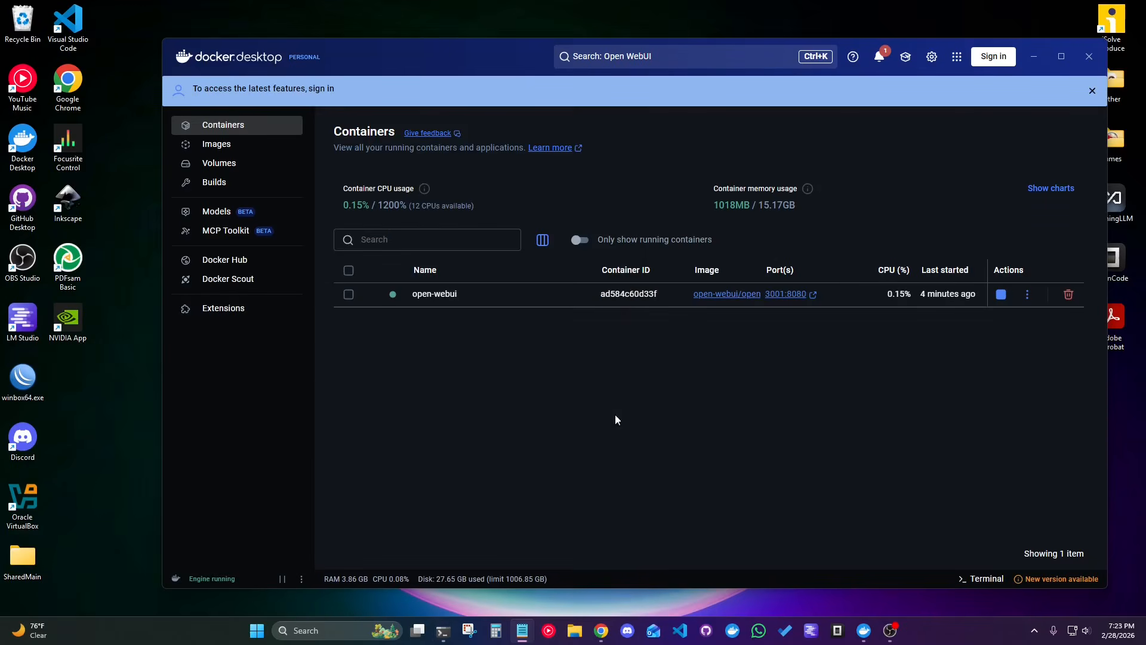
Create a folder named searxng in Documents using File Explorer.
left_click(575, 630)
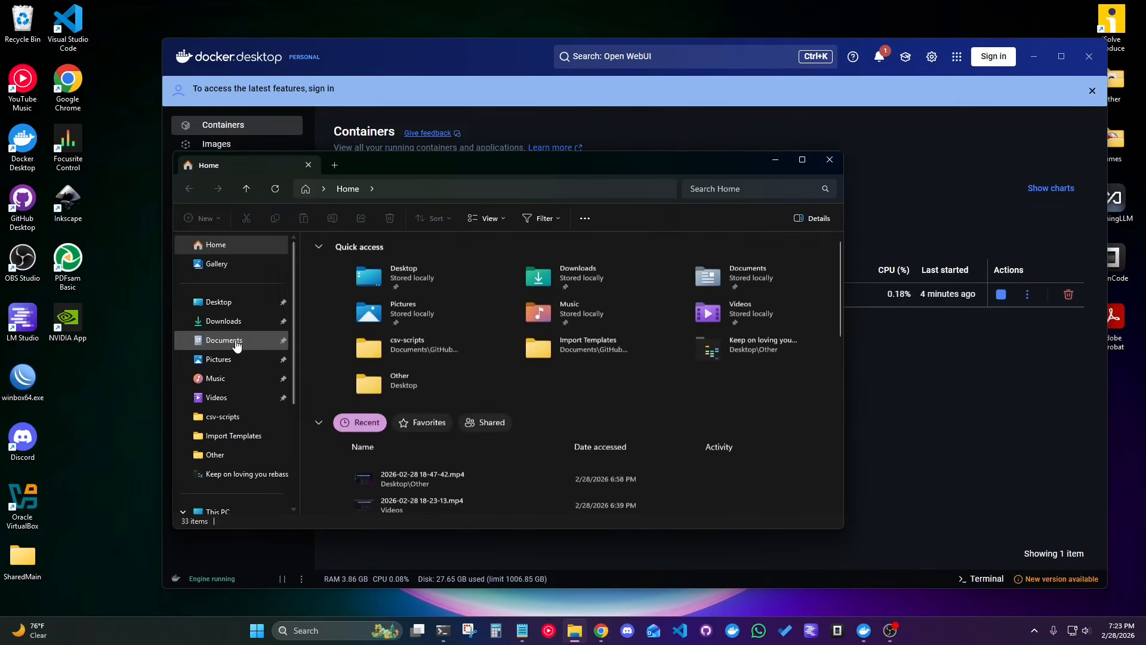
left_click(233, 340)
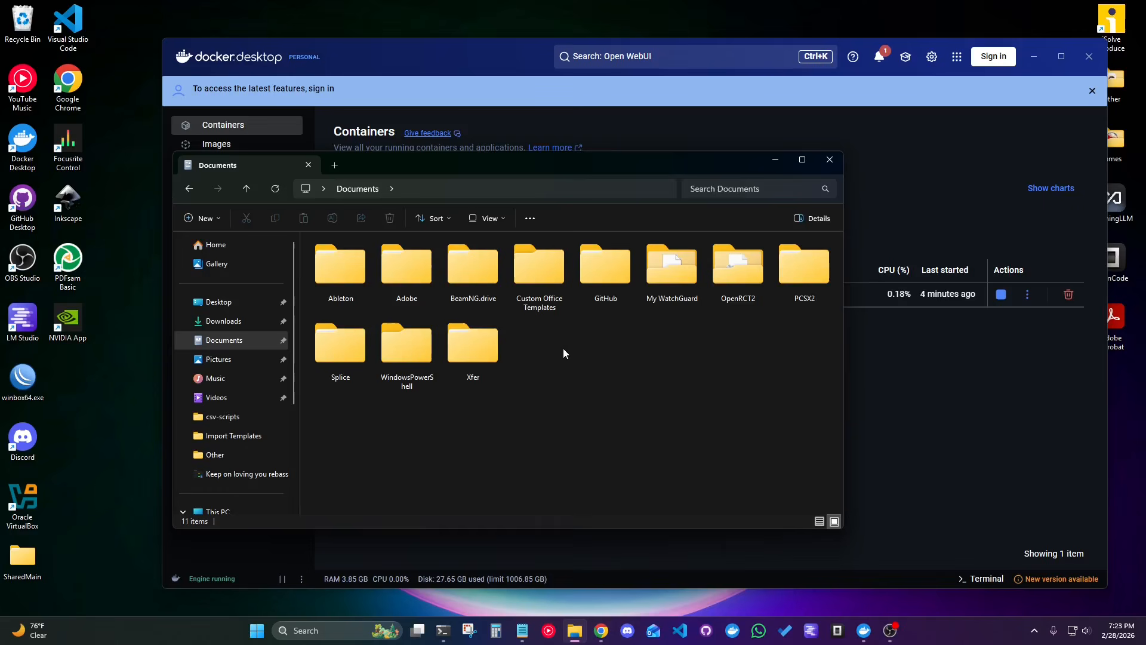
left_click(195, 218)
left_click(234, 246)
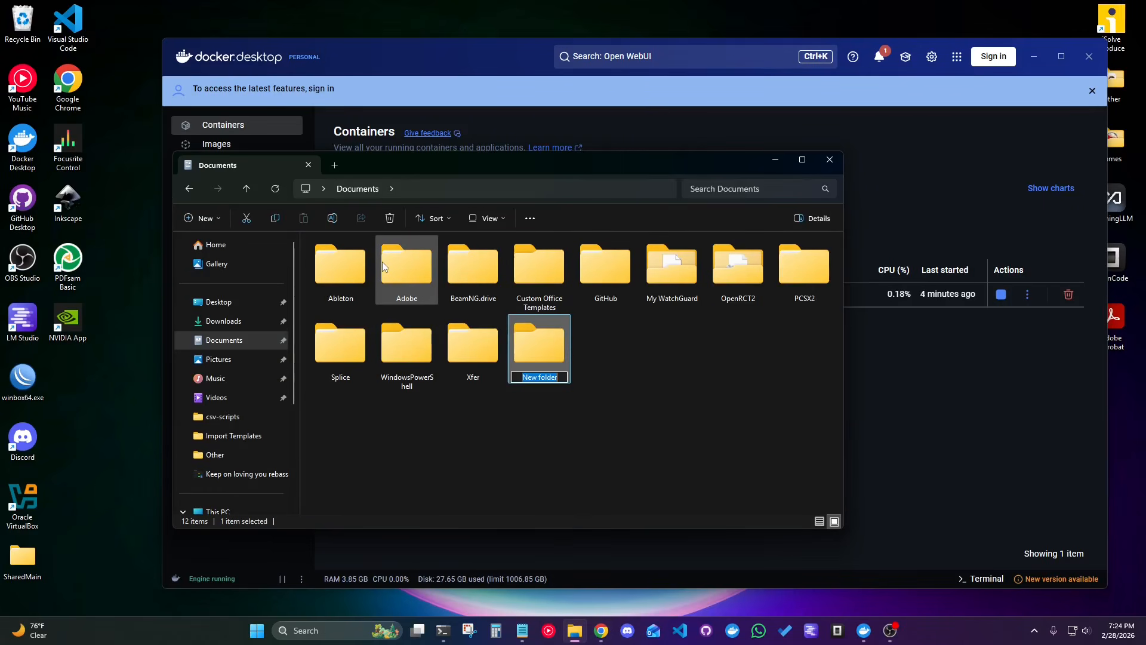
type("searxng")
key("Return")
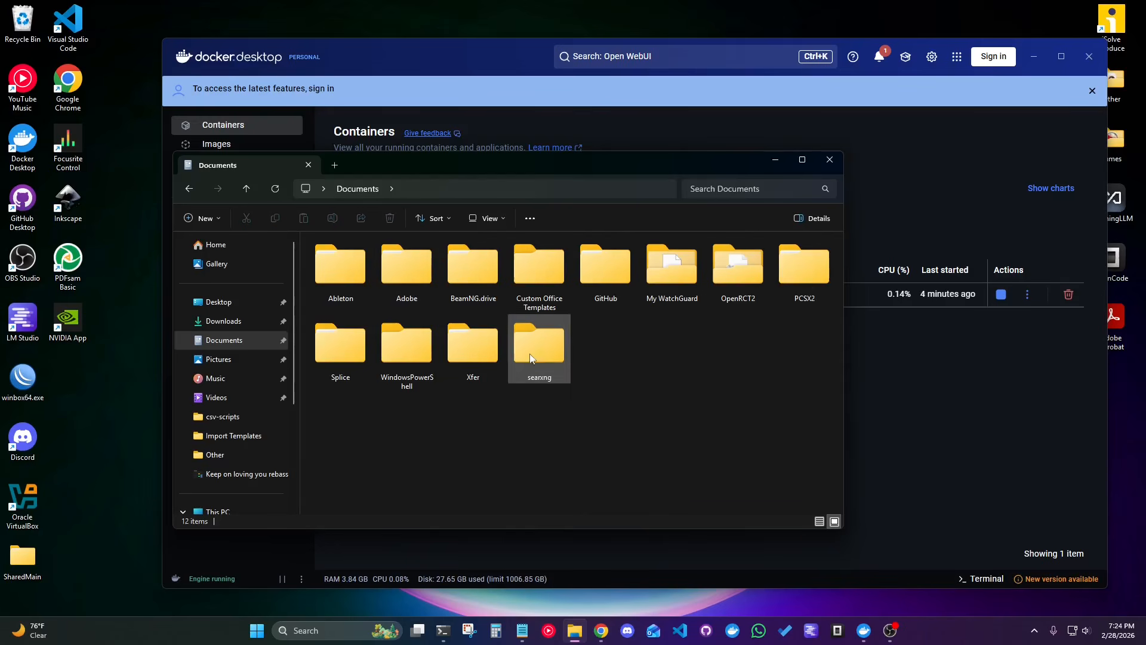
left_click(838, 166)
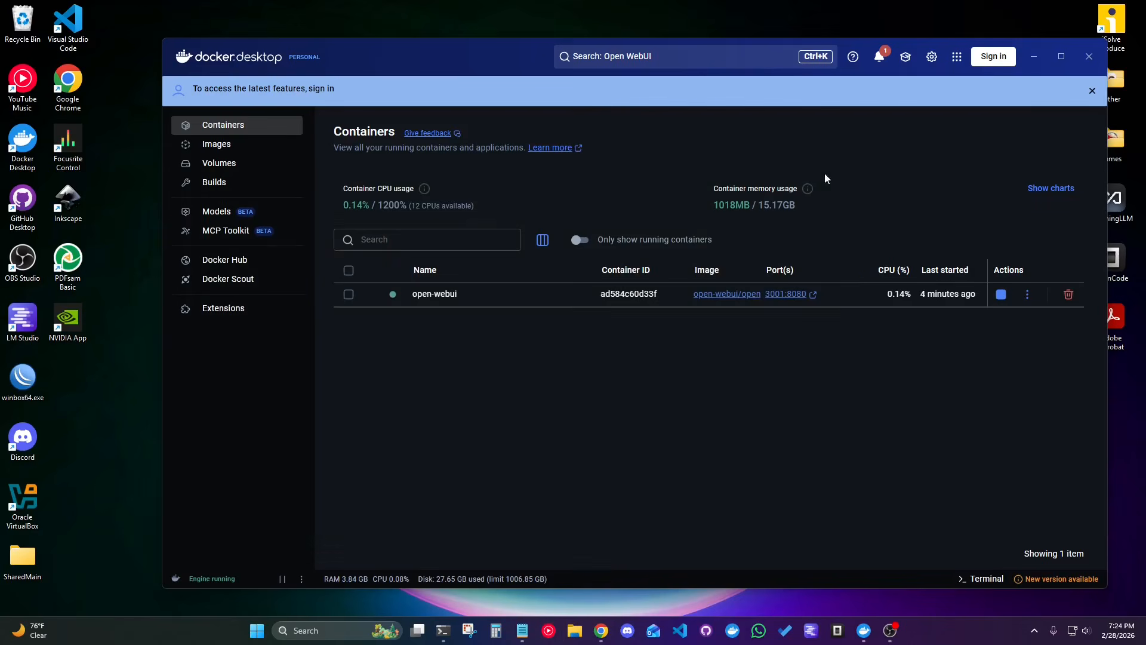
Set up a new container from the searxng/searxng image in Docker Desktop, named searxng with host port 8081.
left_click(270, 147)
scroll(499, 471, "down", 3)
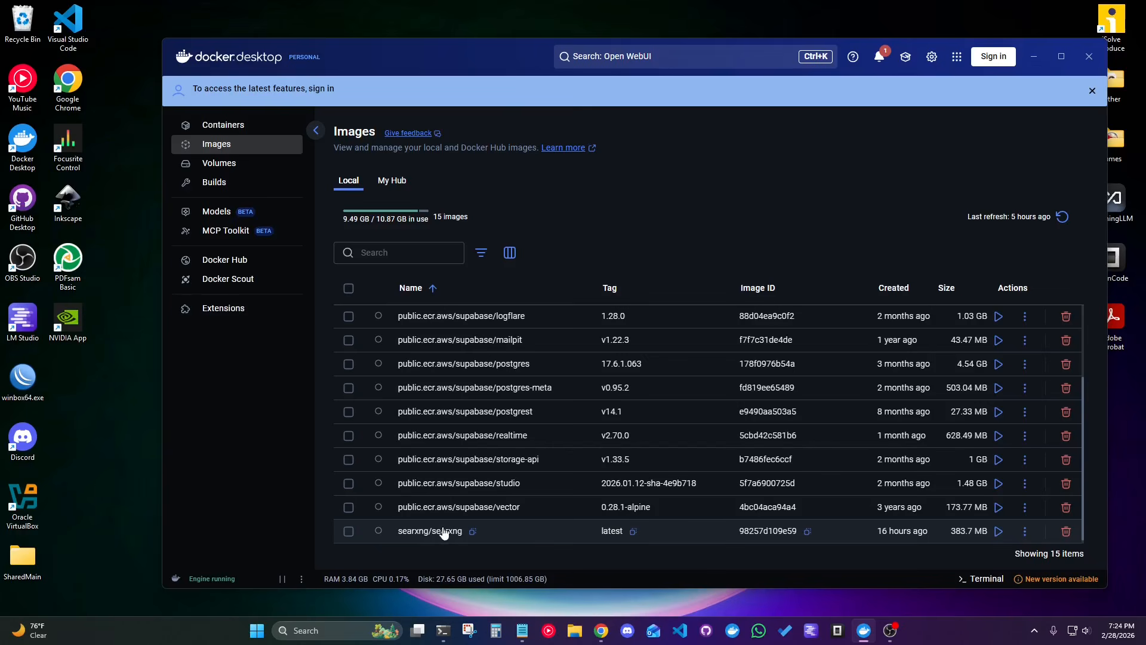
left_click(999, 532)
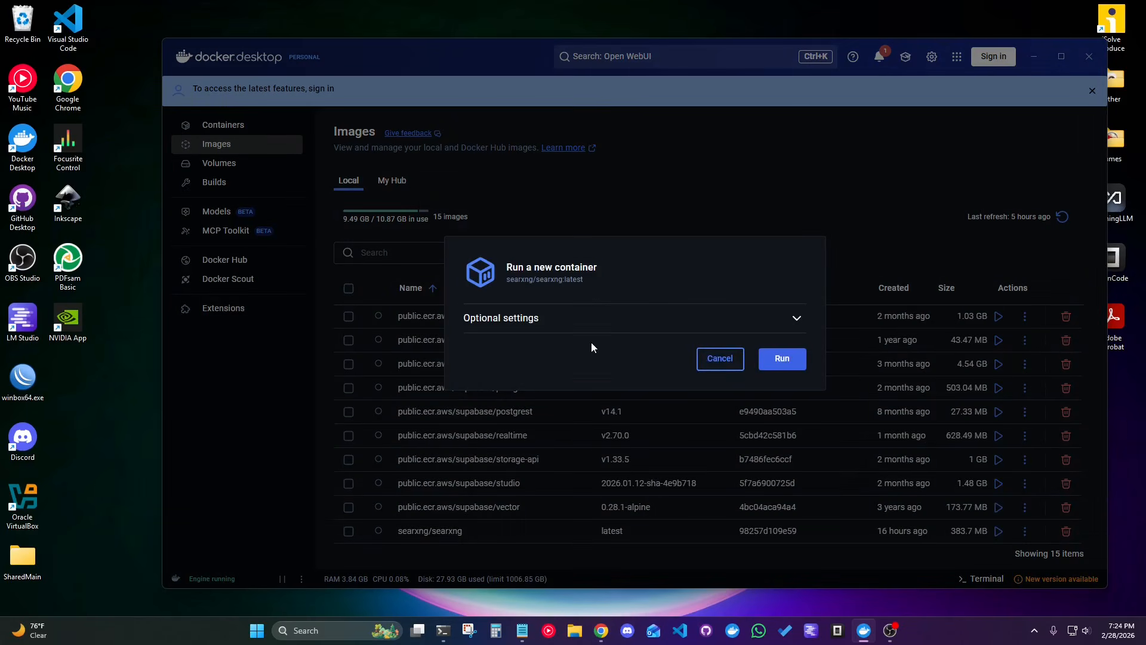
left_click(535, 322)
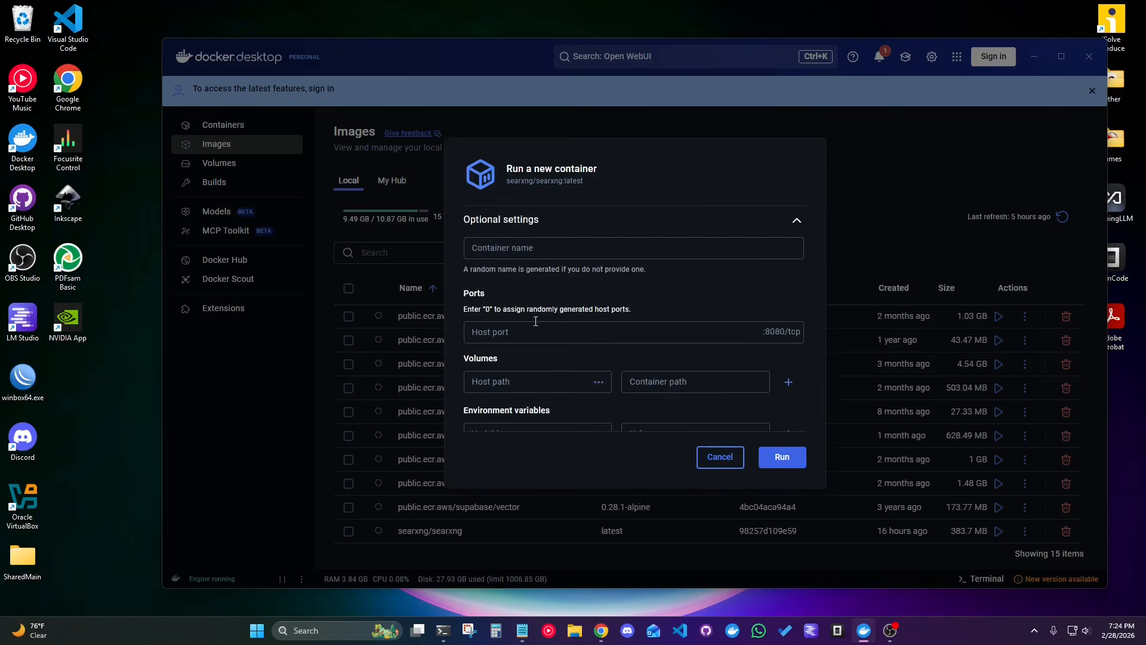
double_click(524, 168)
key("ctrl+c")
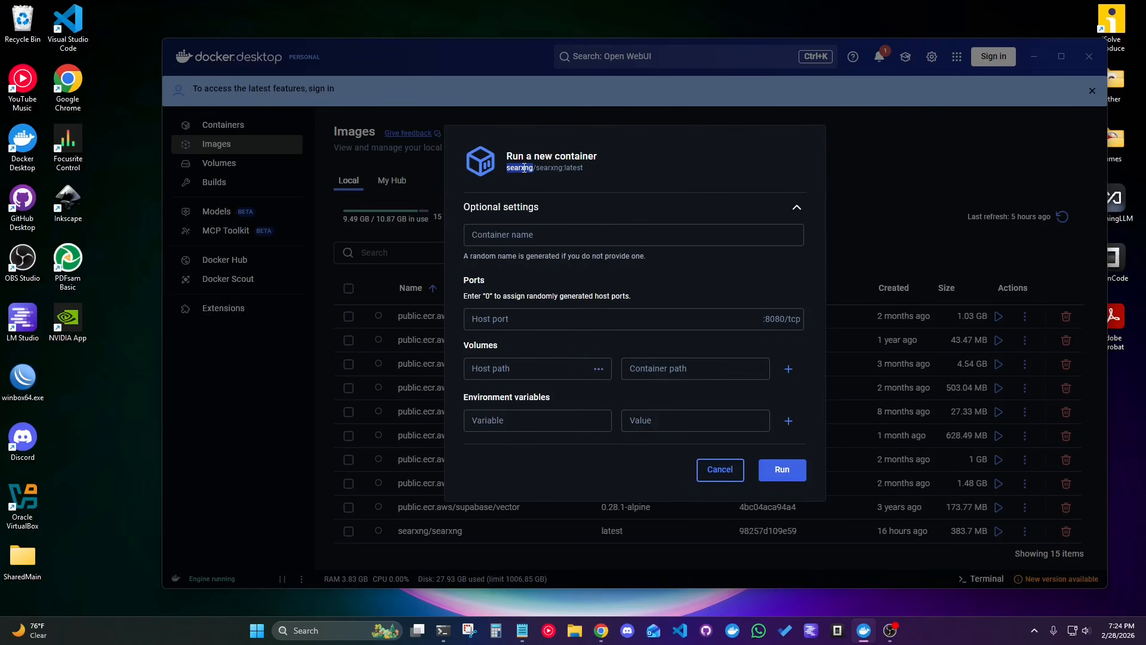
left_click(519, 235)
key("ctrl+v")
left_click(515, 325)
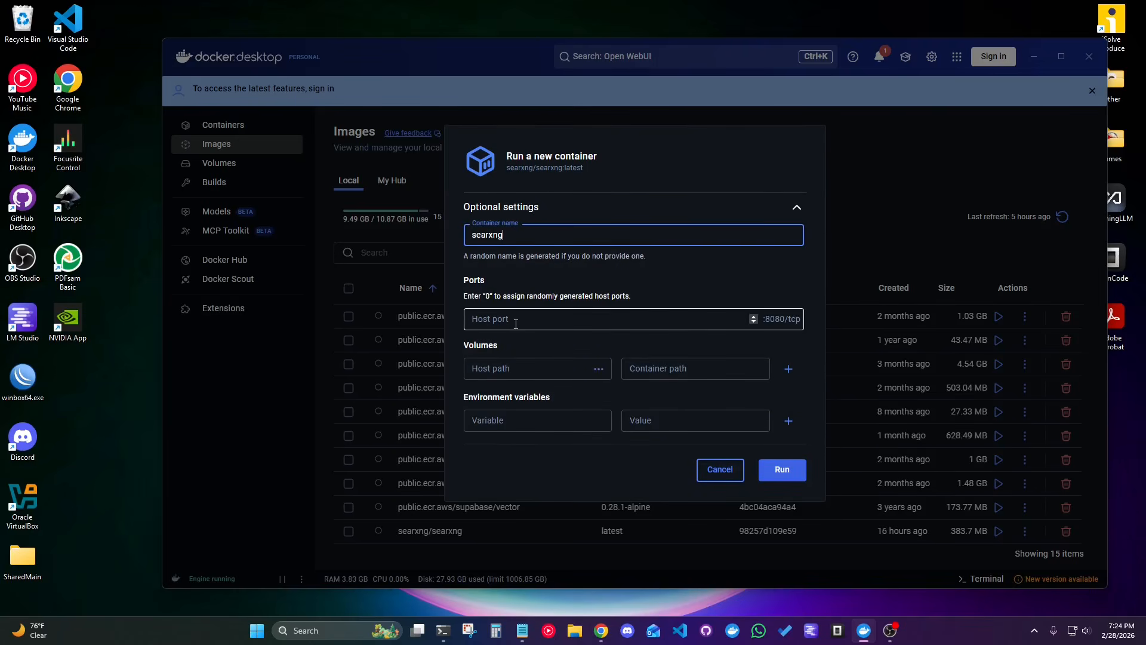
type("8081")
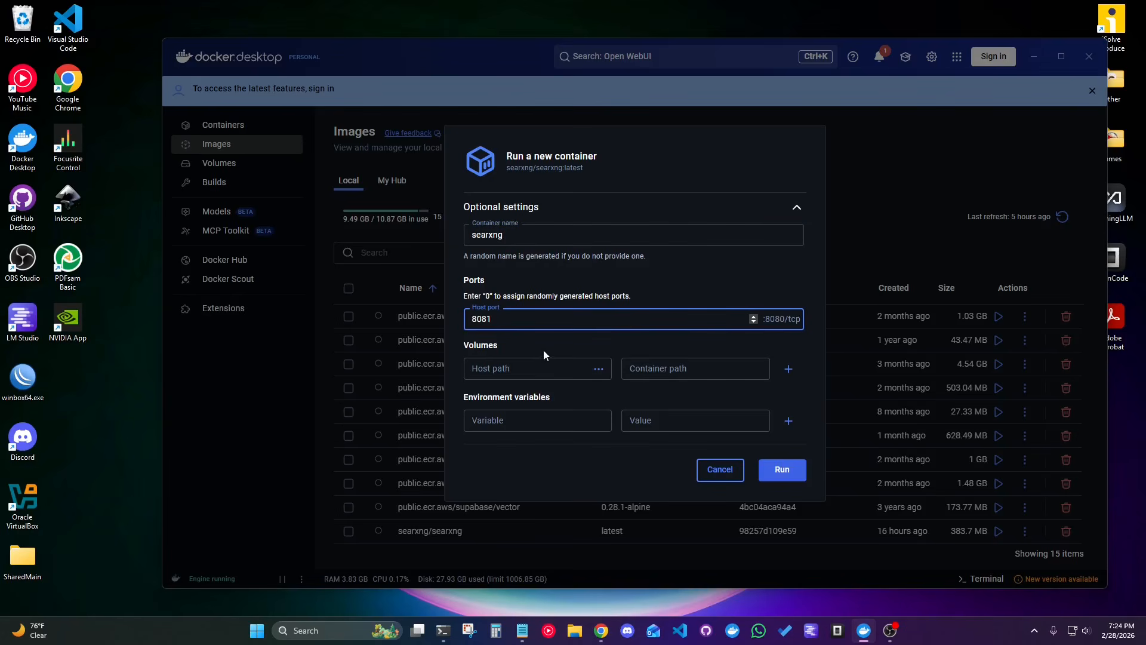
Map the Documents\searxng folder to container path /etc/searxng and run the new container.
left_click(599, 370)
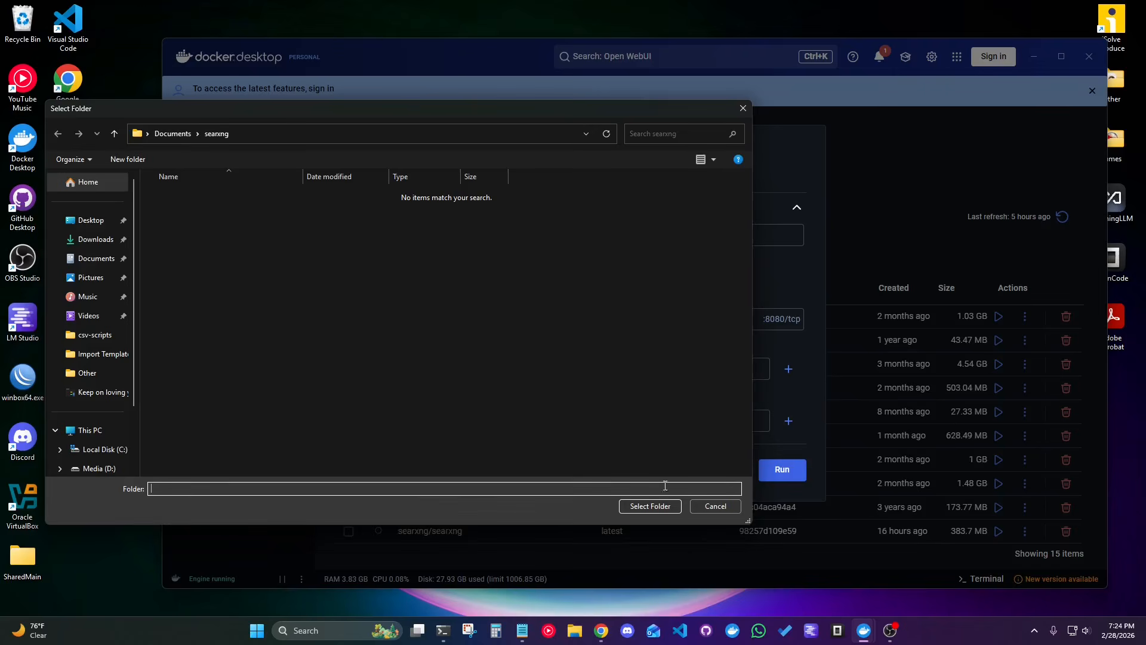
left_click(650, 506)
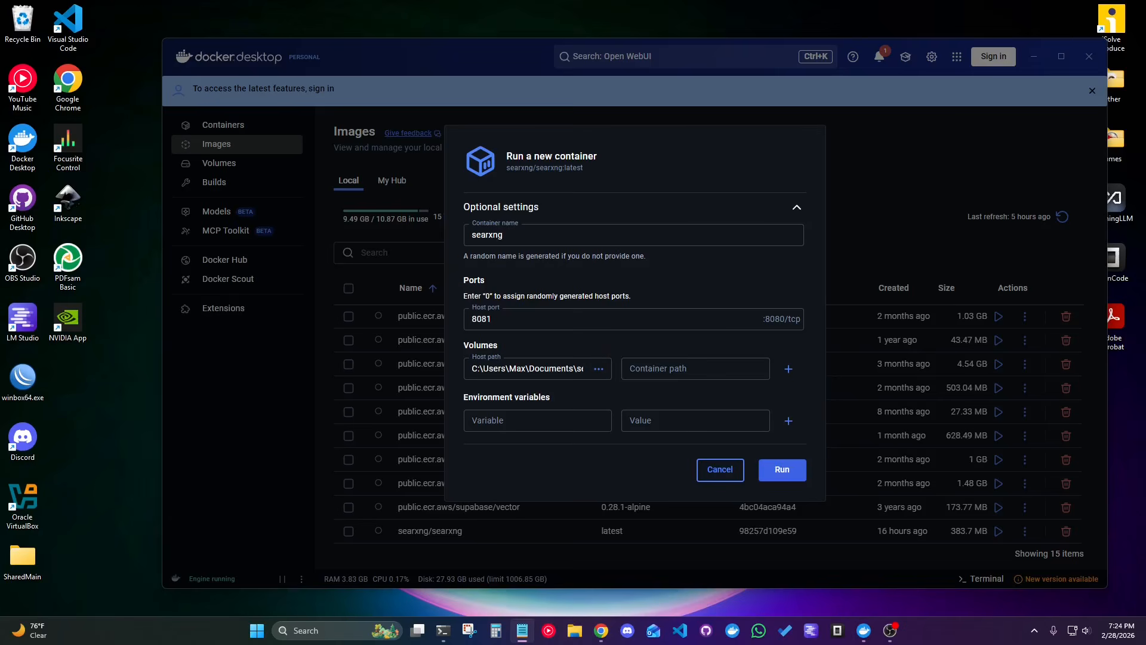
left_click(669, 371)
type("/etc/searxng")
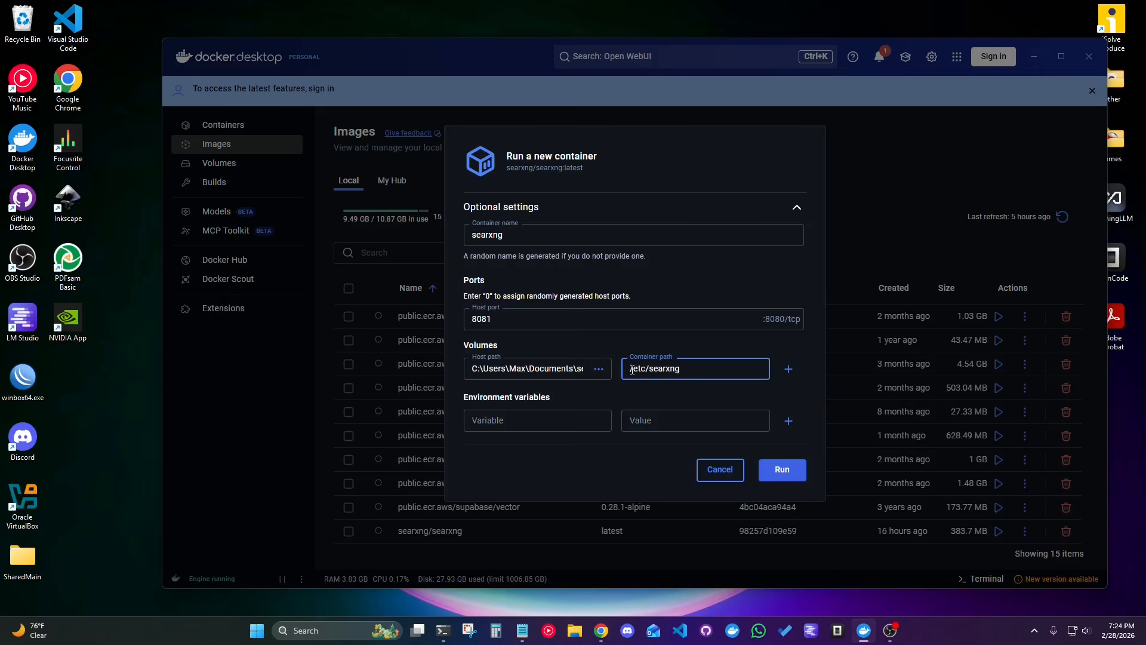
left_click_drag(631, 370, 687, 371)
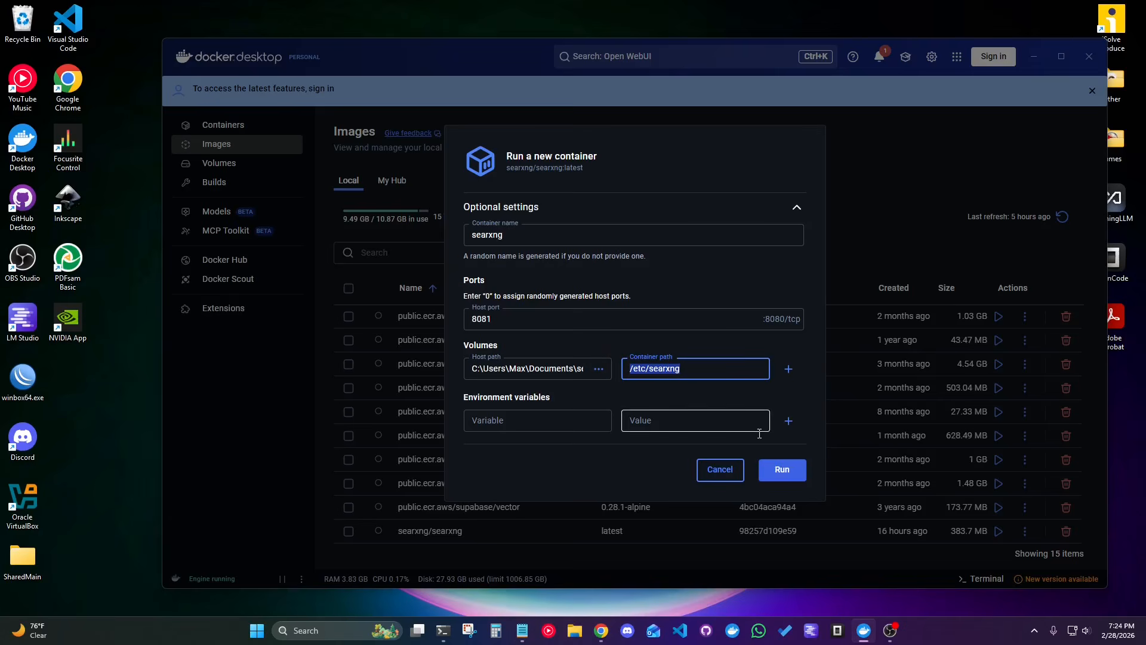
left_click(784, 472)
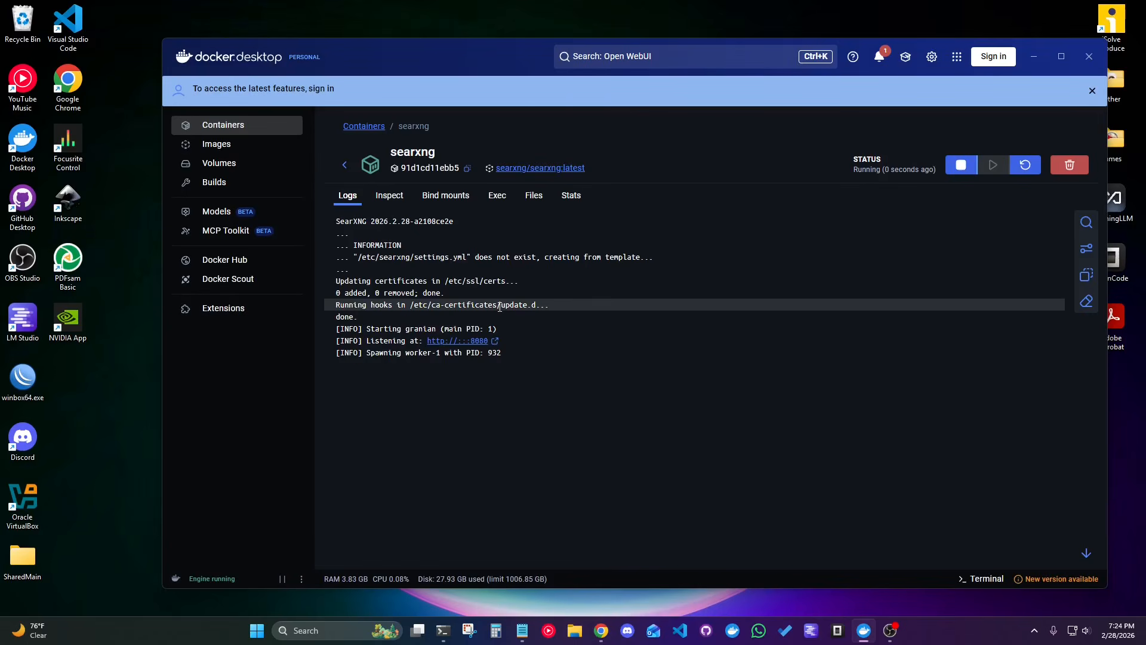
left_click(345, 169)
left_click(226, 127)
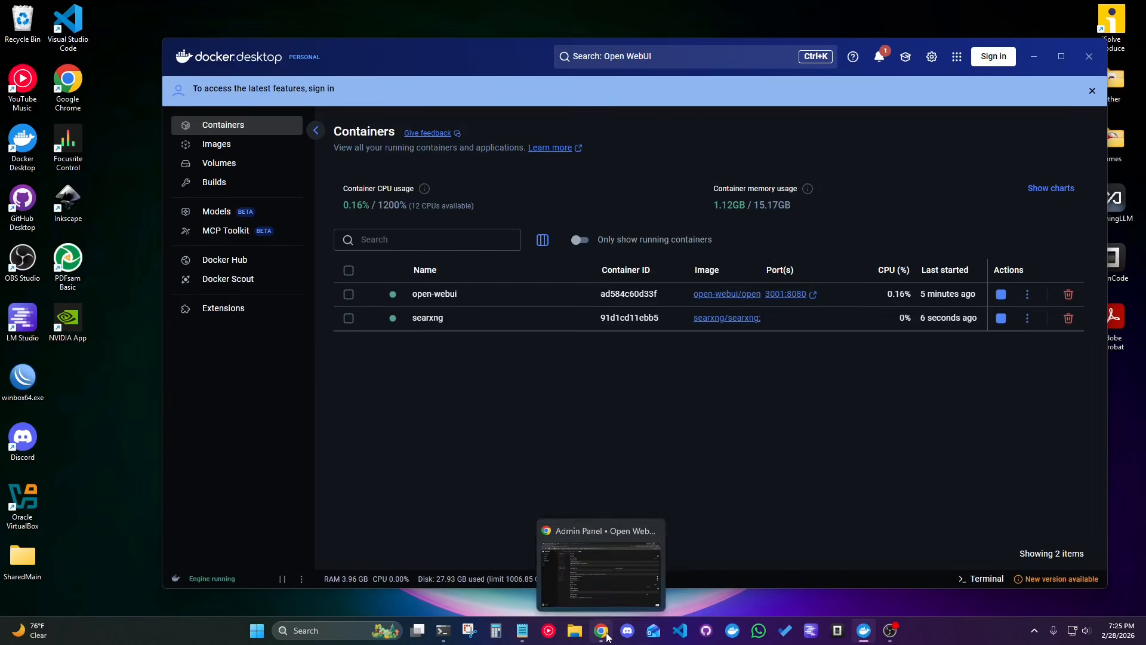
Test the SearXNG instance at localhost:8081 in Chrome by searching for "ai news", then close its page and return to Docker Desktop.
left_click(642, 561)
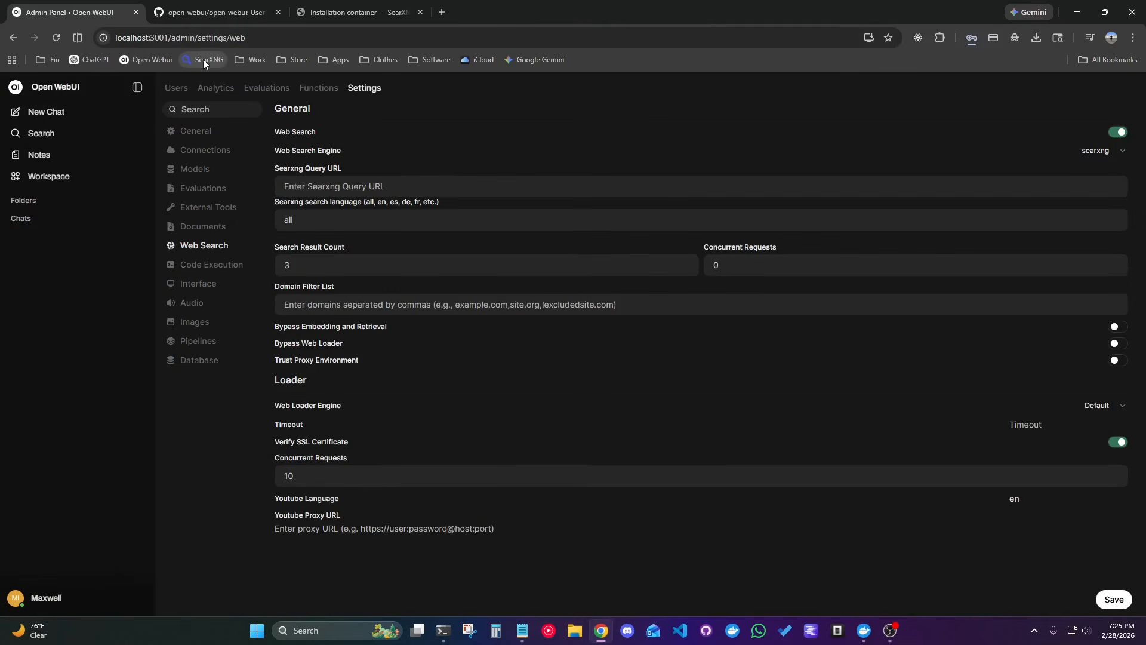
middle_click(203, 59)
left_click(478, 11)
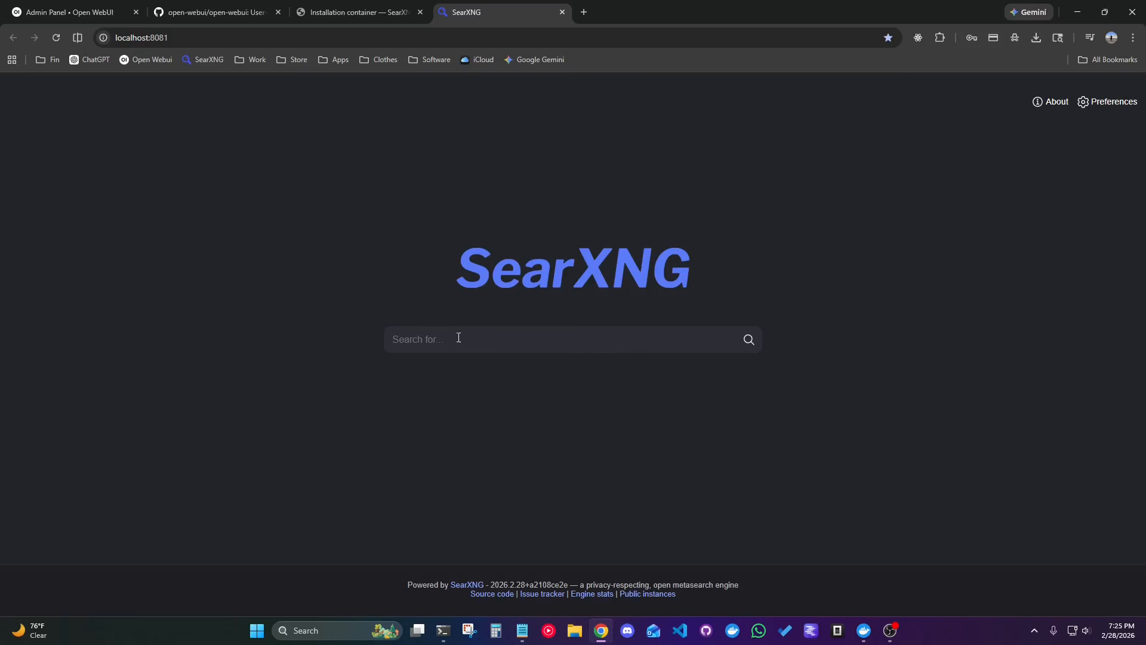
type("ai news")
key("Return")
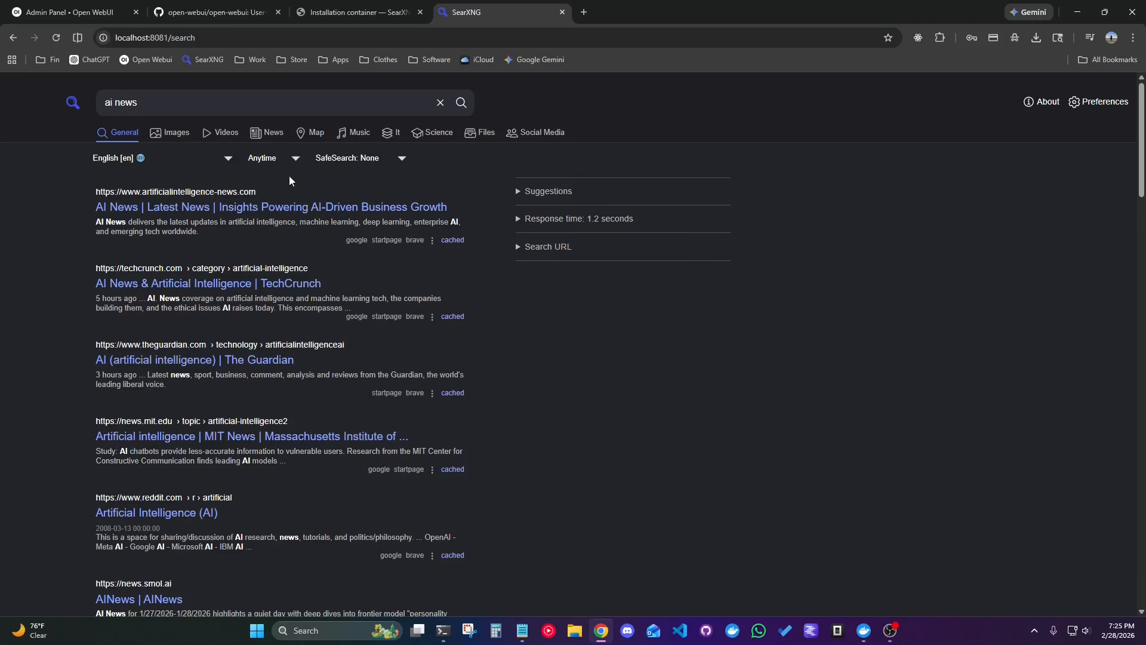
left_click(563, 15)
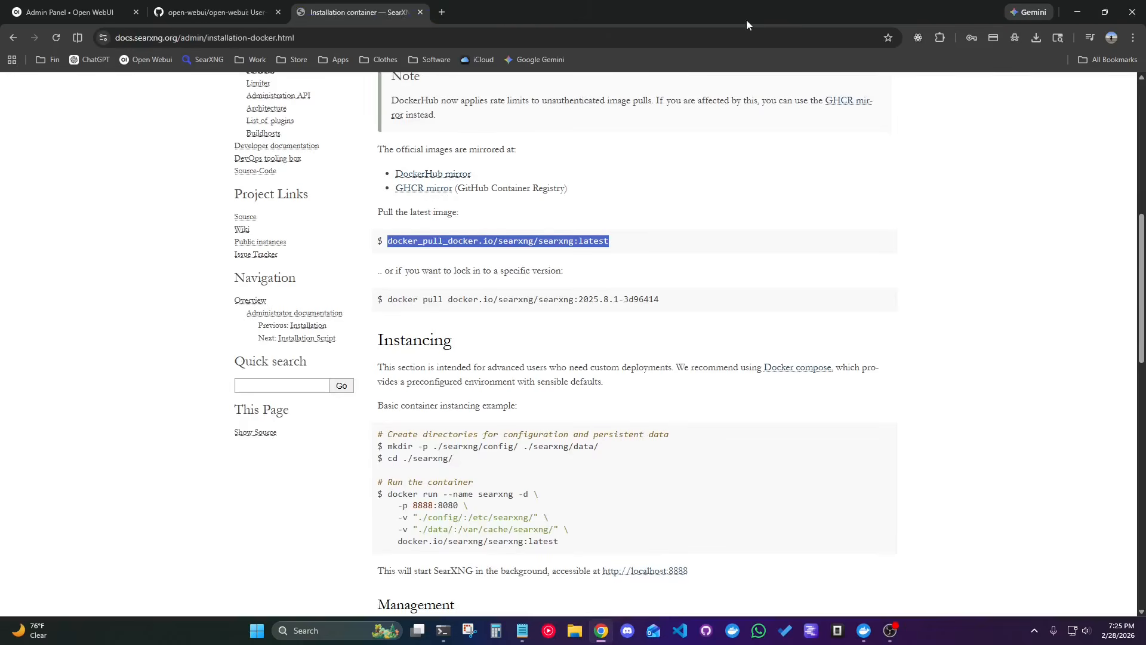
left_click(1077, 12)
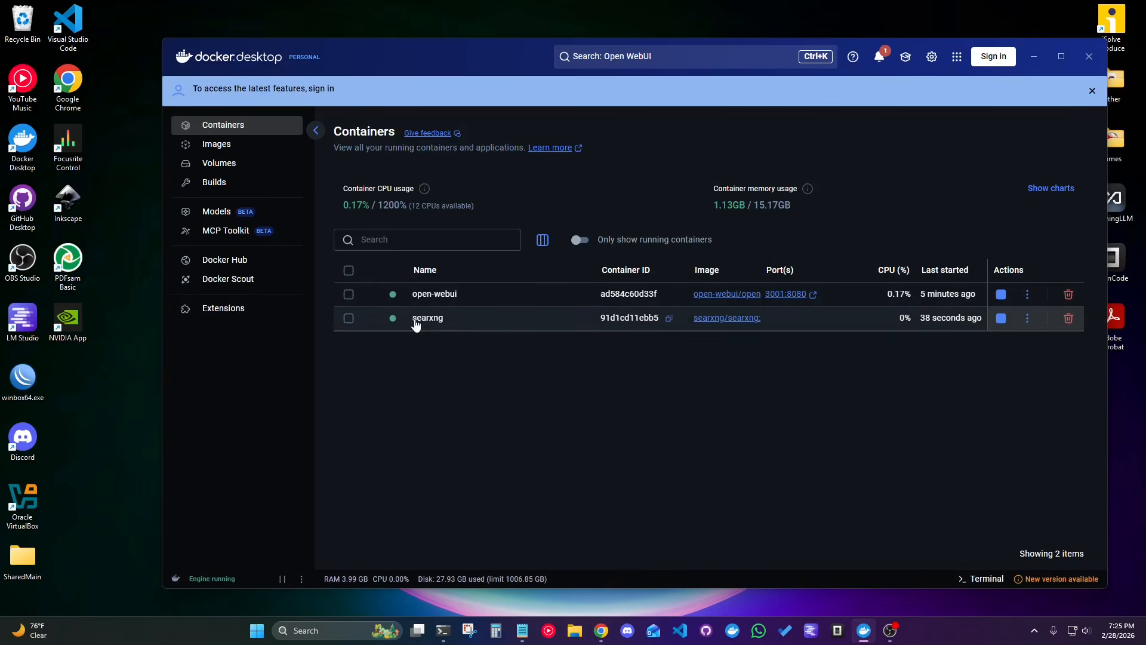
left_click(502, 297)
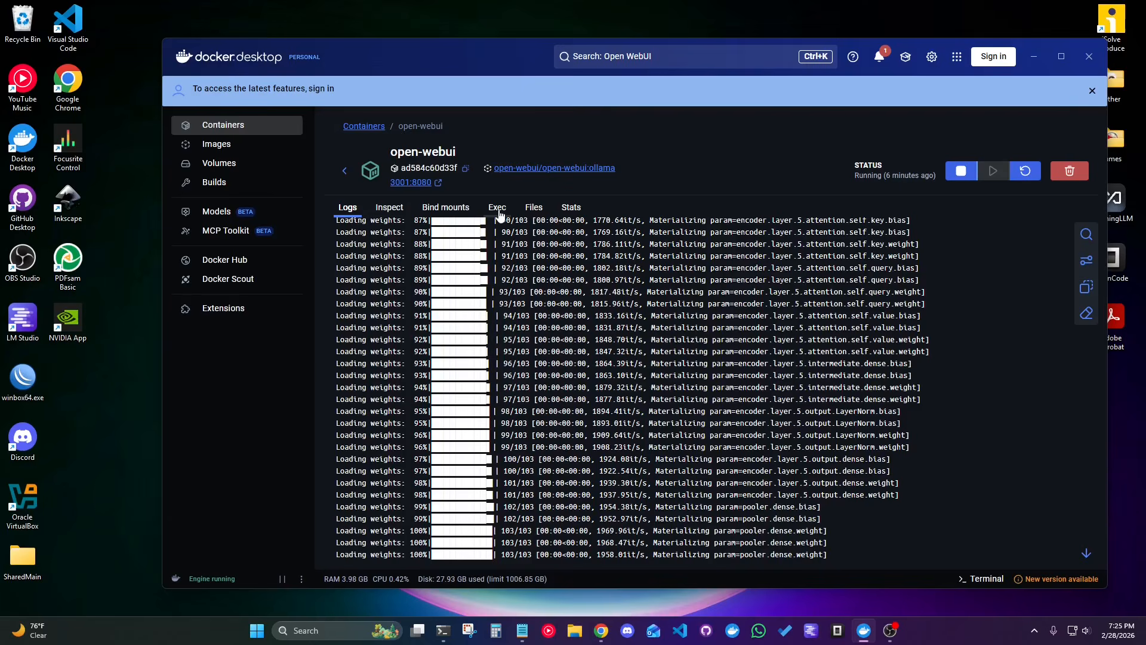
left_click(500, 210)
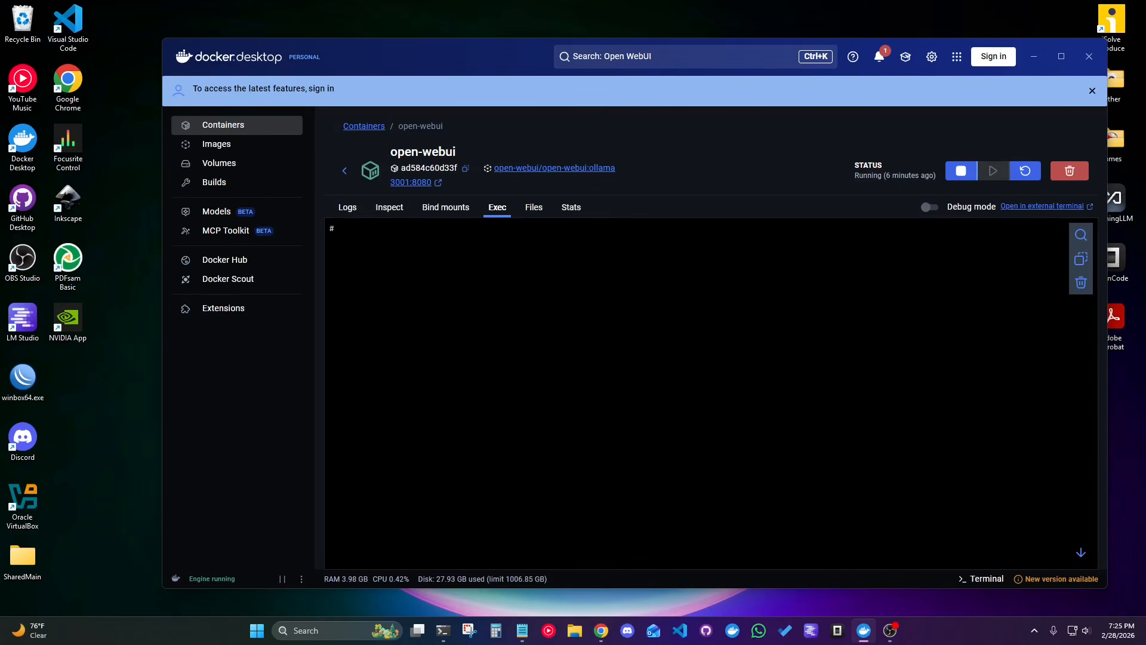
key("alt+Tab")
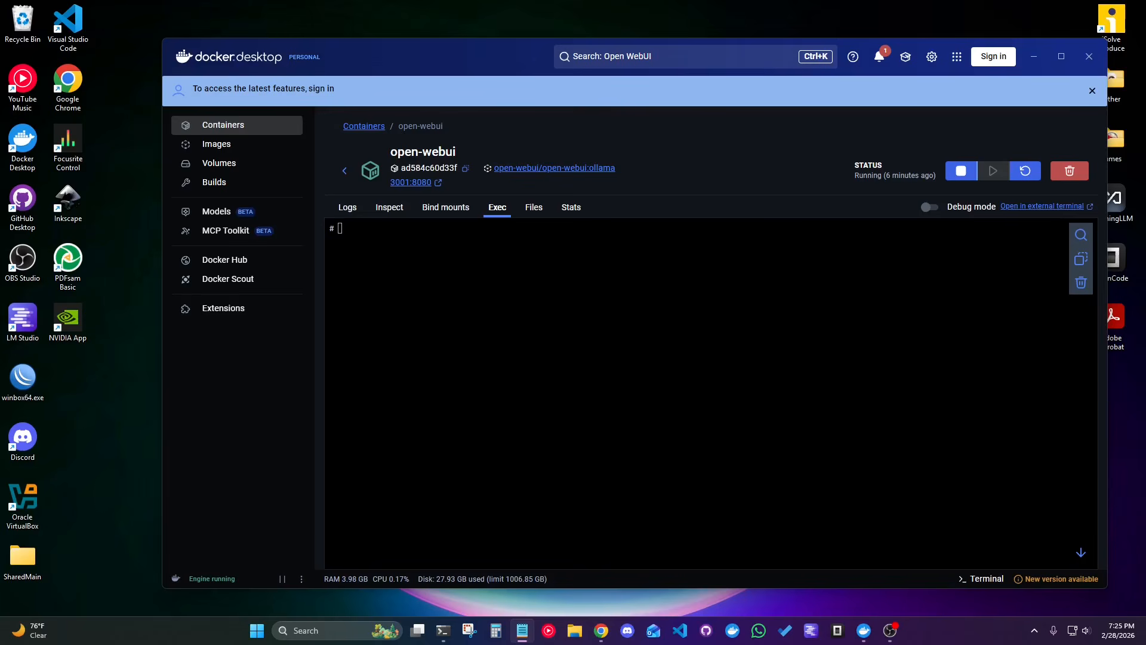
left_click(485, 313)
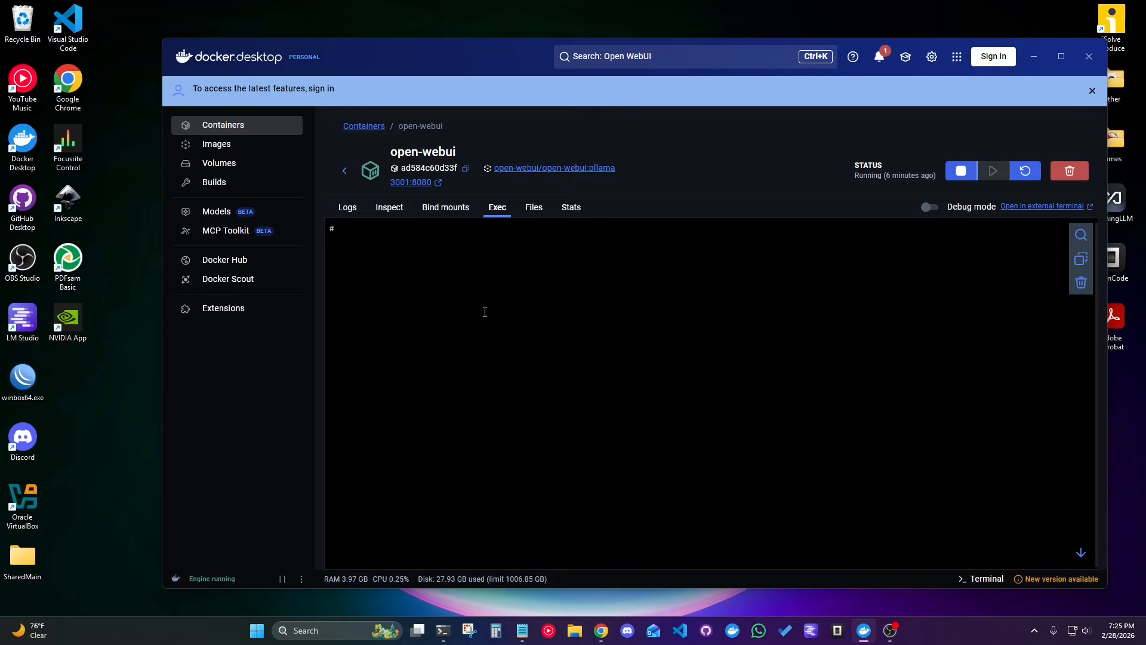
type("curl -v \"http://searxng:8080/search?q=docker&format=json\"")
key("Return")
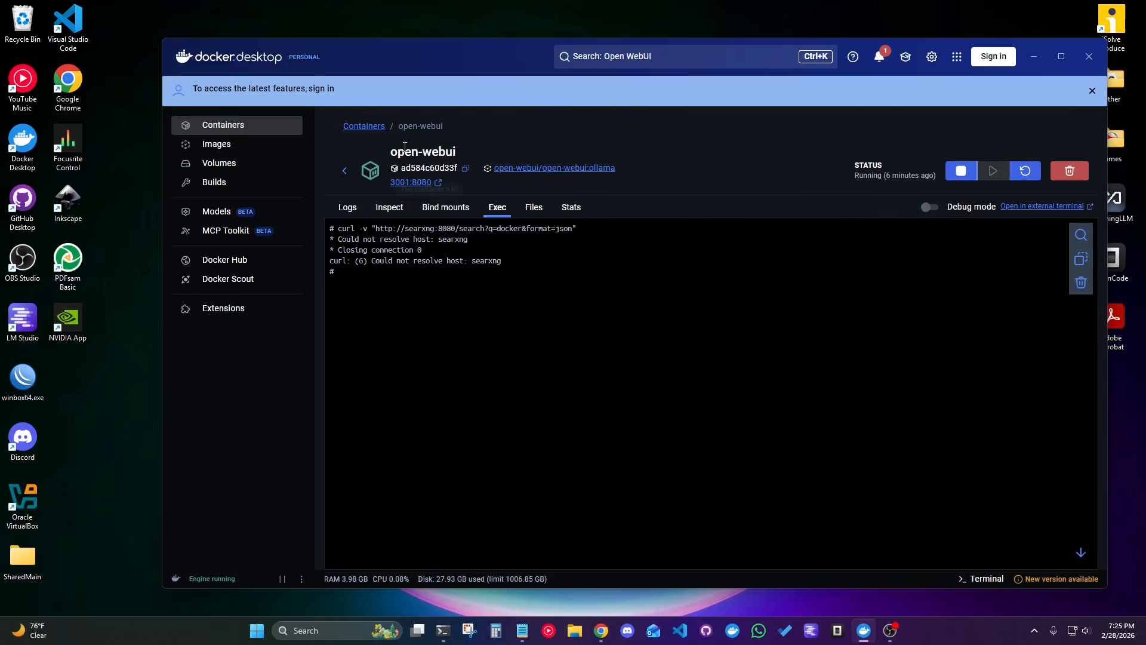
left_click(346, 173)
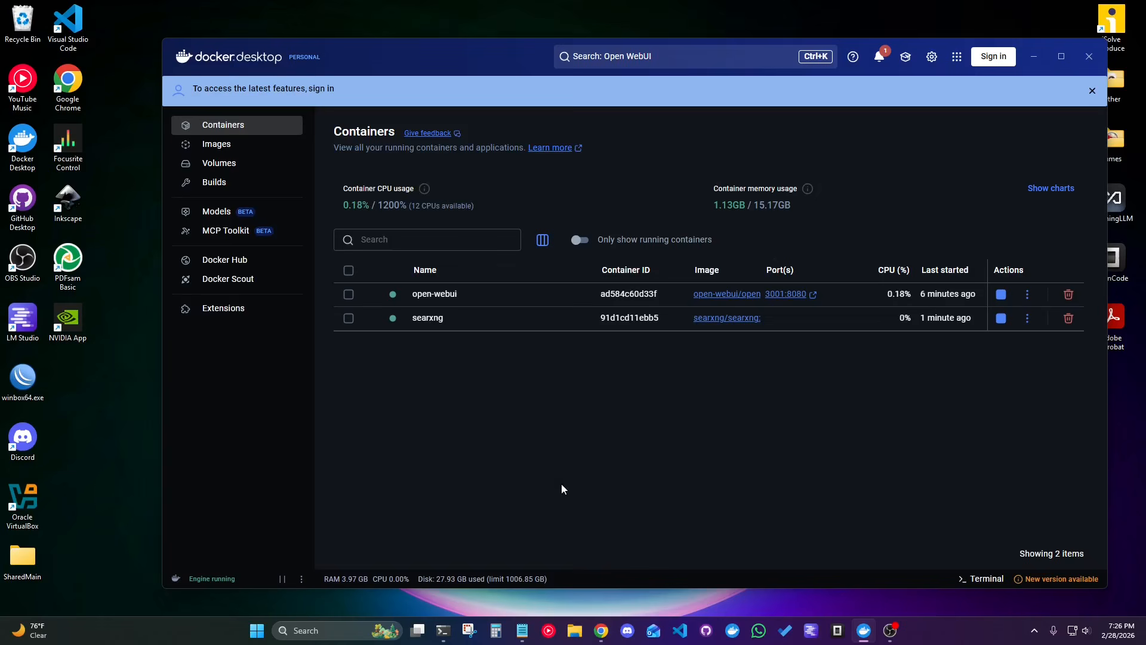
Switch to Windows PowerShell and create a Docker network with docker network create ai-network.
left_click(458, 592)
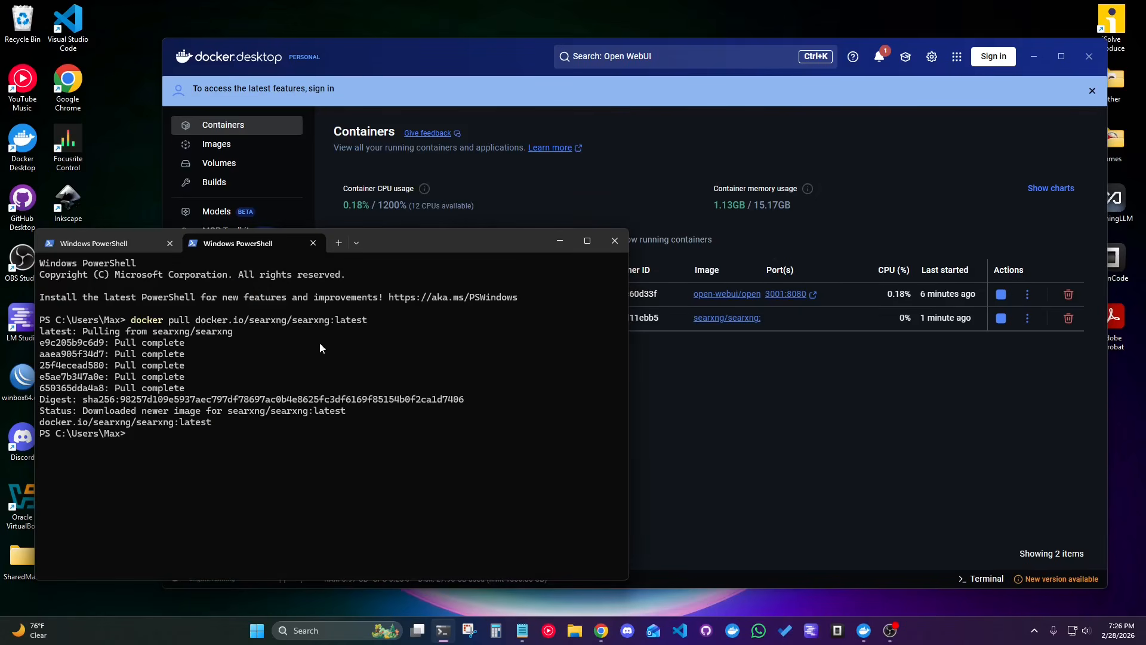
left_click_drag(379, 254, 393, 250)
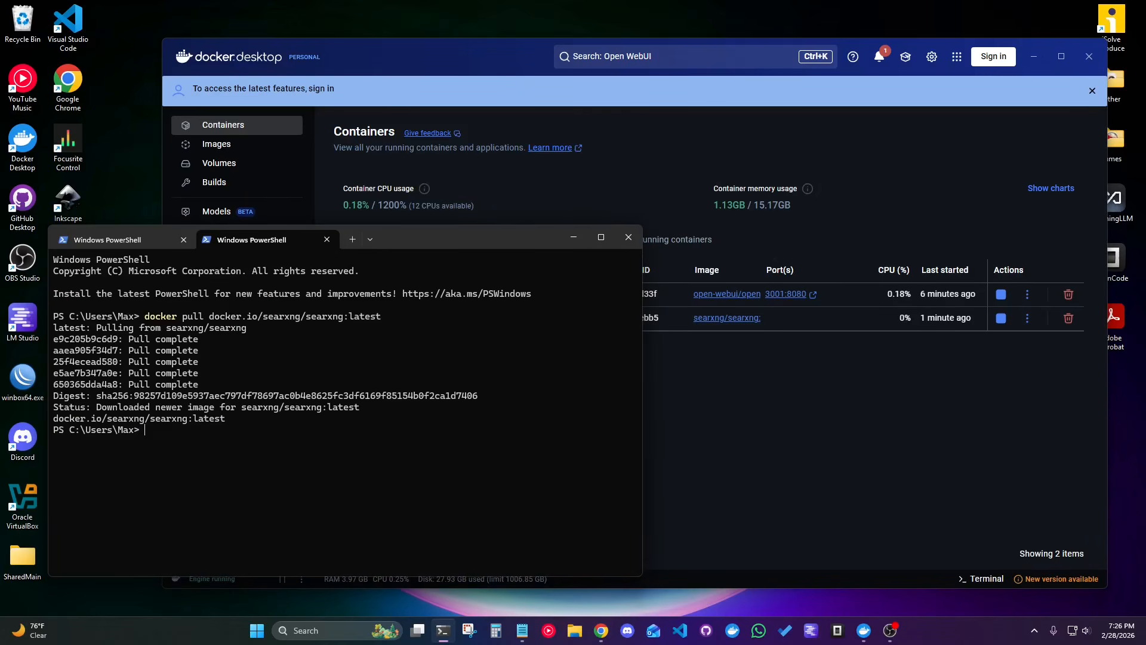
key("alt+Tab")
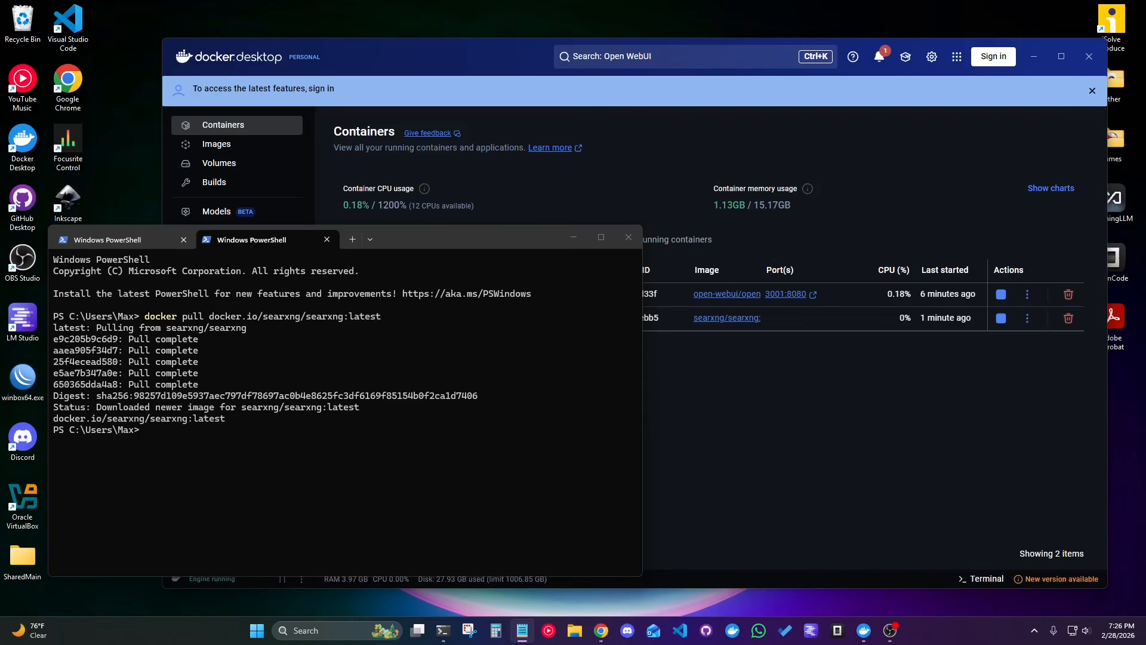
left_click(243, 478)
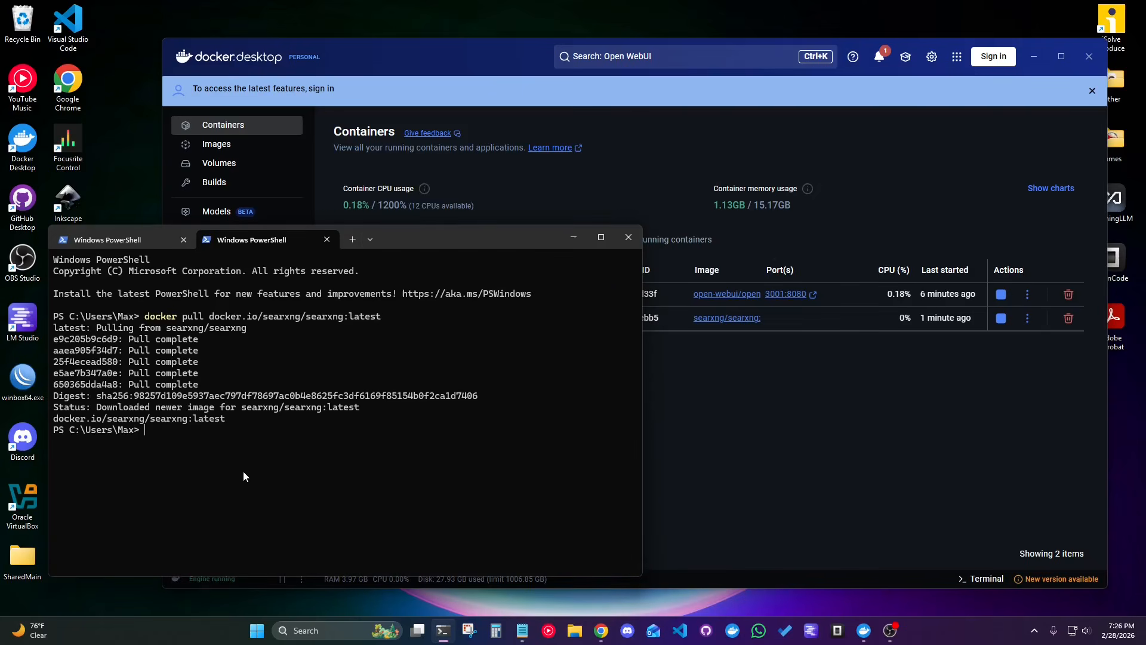
type("docker network create ai-network")
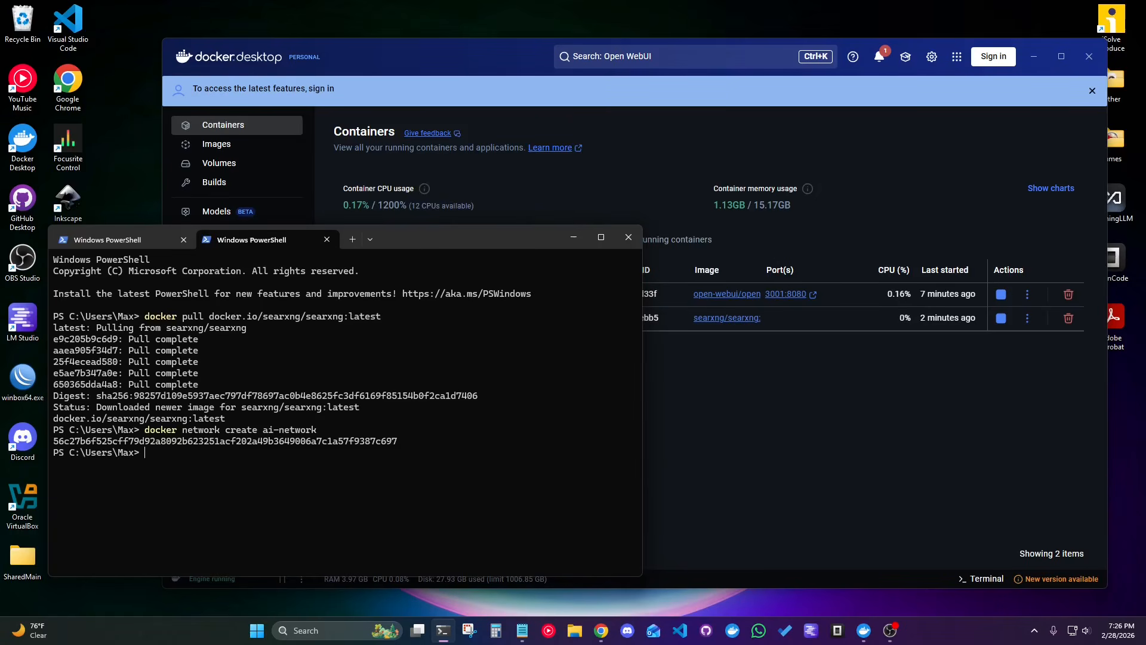
Attach the searxng container to the new network with docker network connect ai-network searxng.
key("alt+Tab")
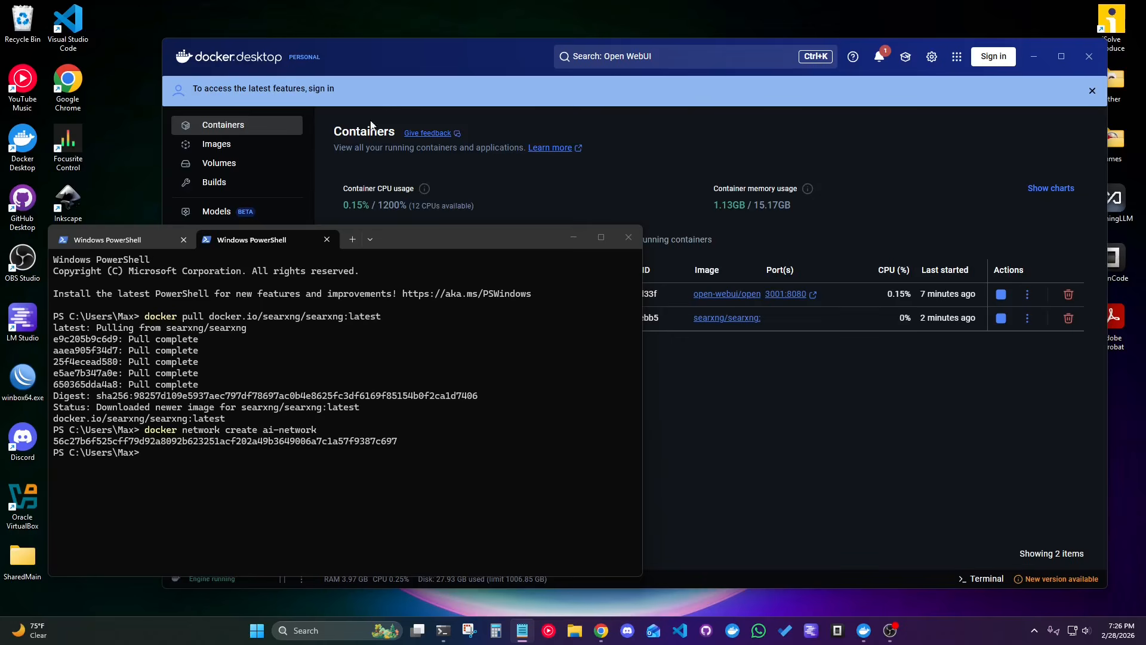
left_click(248, 483)
type("docker network connect ai-network searxng")
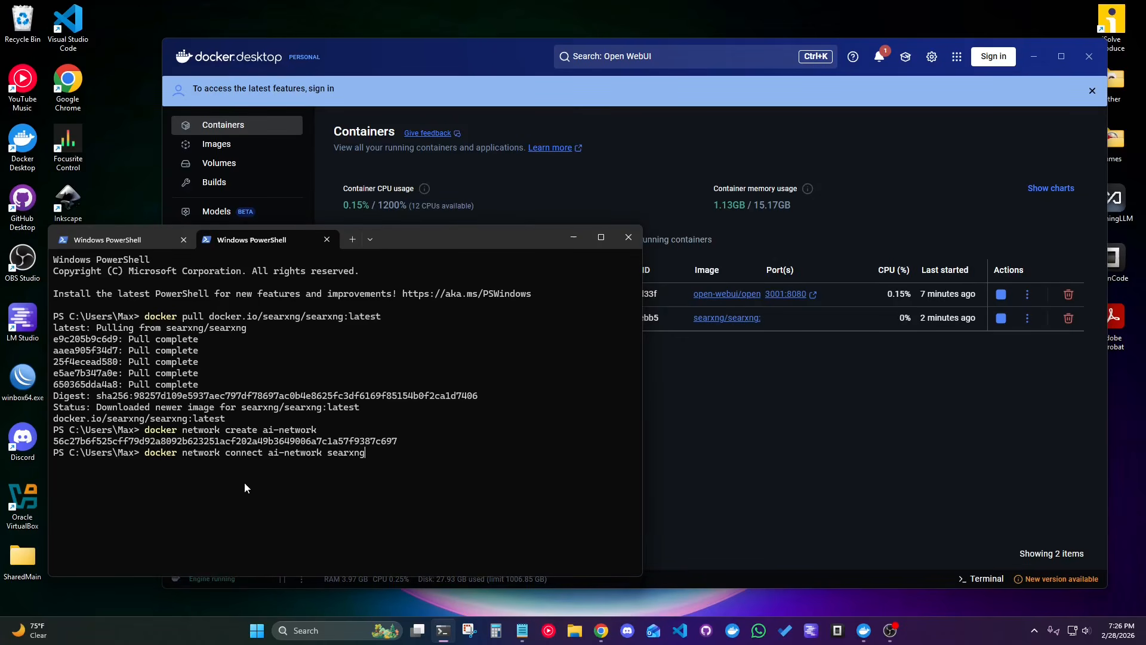
key("Return")
Attach the open-webui container with docker network connect ai-network open-webui, then minimize PowerShell.
key("alt+Tab")
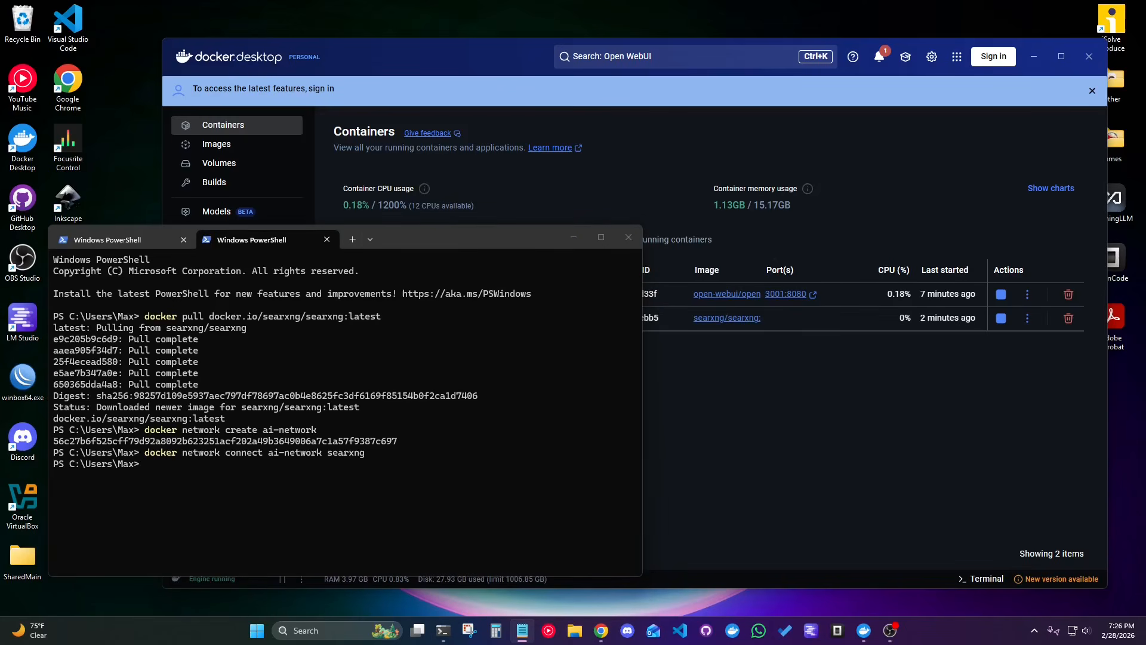
key("alt+Tab")
type("docker network connect ai-network open-webui")
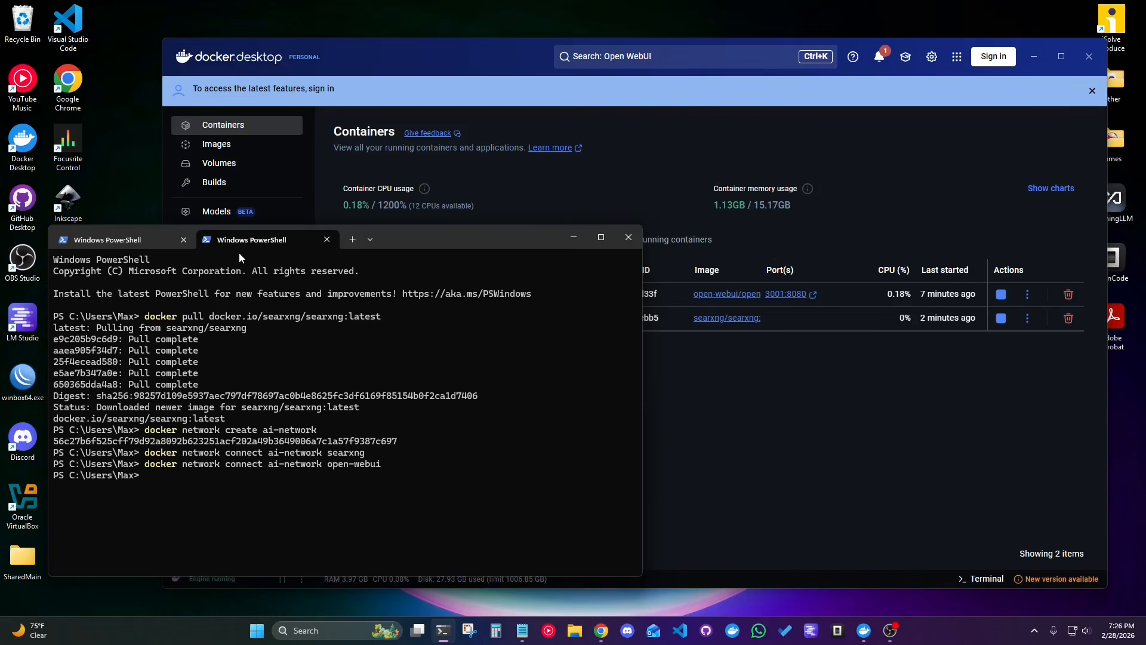
left_click(575, 237)
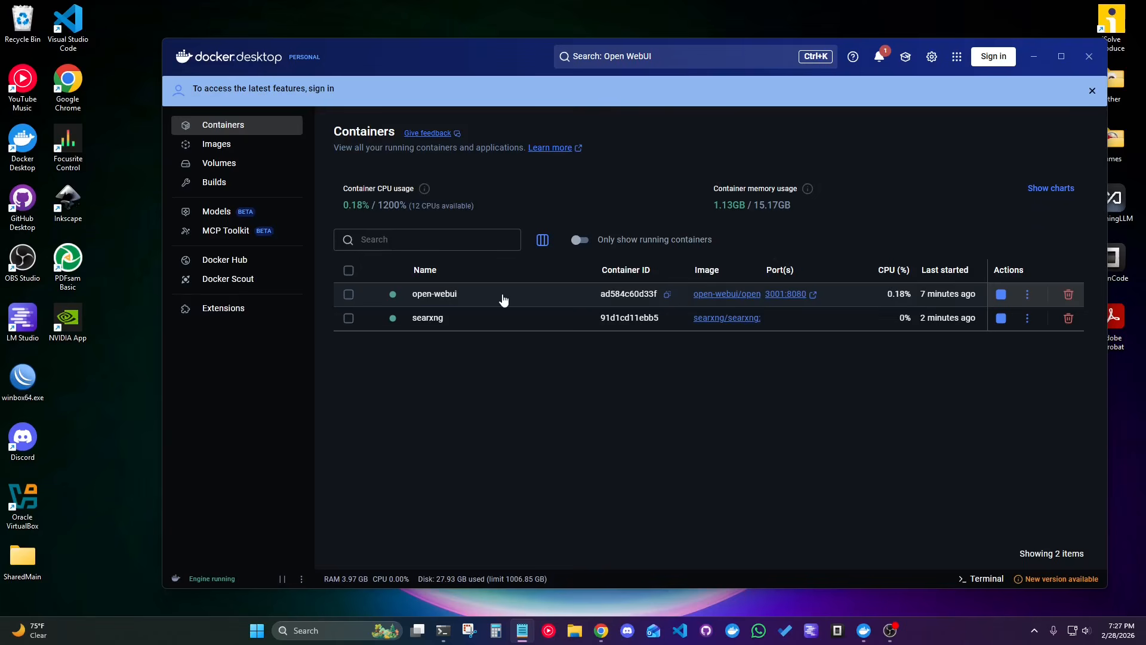
Repeat the curl request to searxng:8080 in the open-webui container's shell to check the connection over the shared network.
left_click(503, 299)
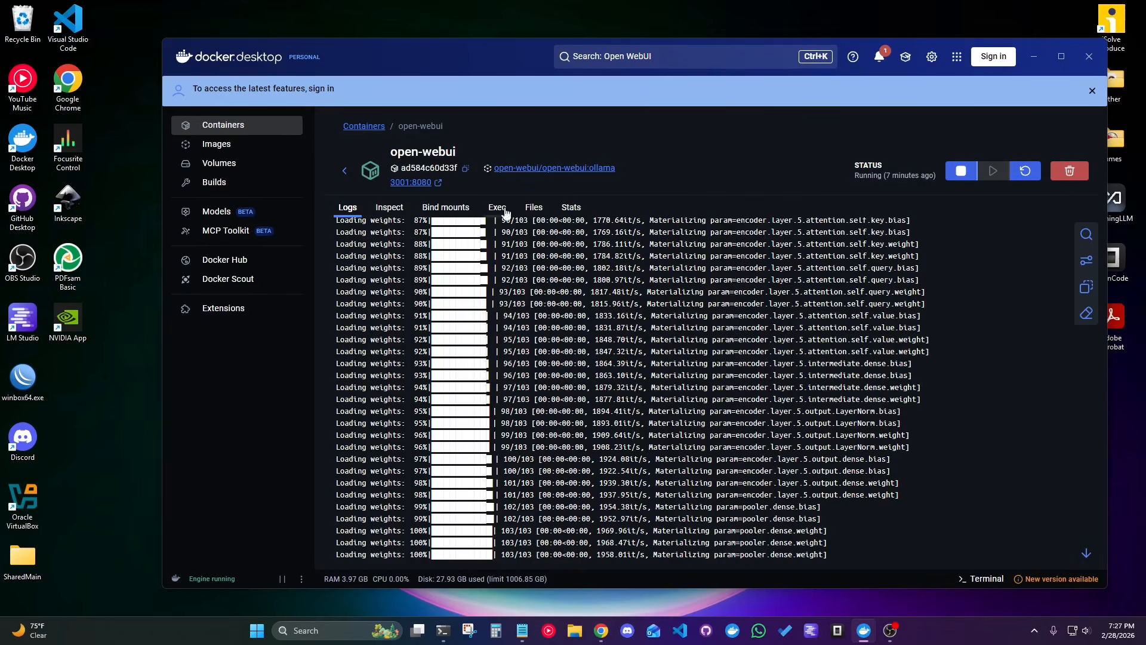
left_click(499, 208)
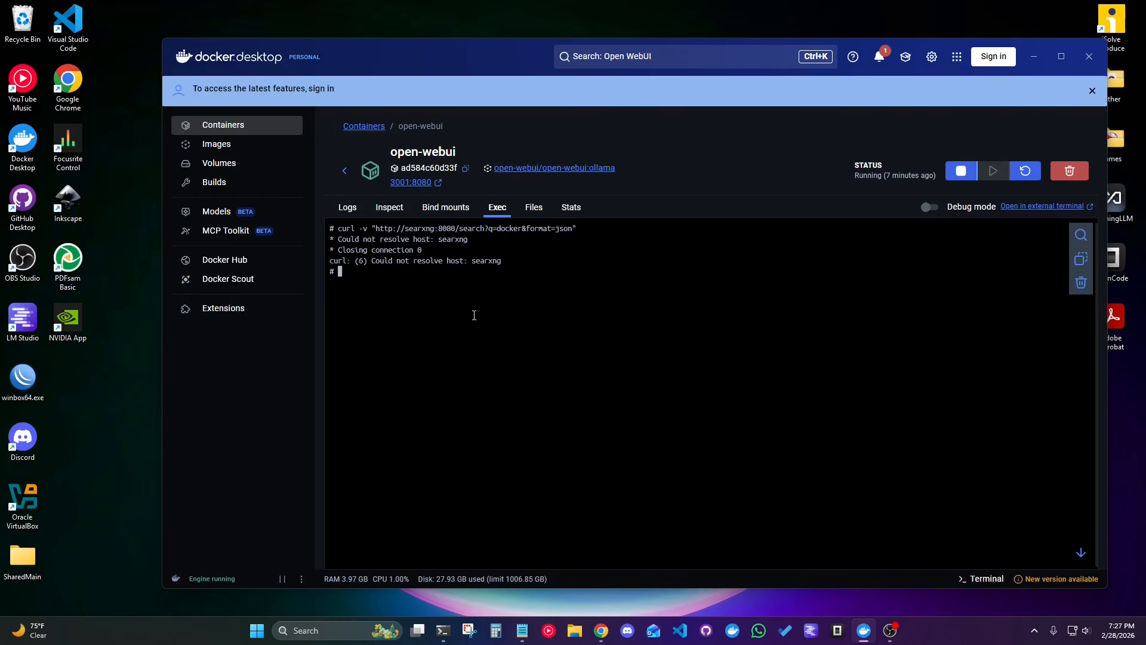
type("docker network connect ai-network open-webui")
key("BackSpace")
key("BackSpace")
key("BackSpace")
key("BackSpace")
key("BackSpace")
key("BackSpace")
key("BackSpace")
key("BackSpace")
key("BackSpace")
key("BackSpace")
key("BackSpace")
key("BackSpace")
key("BackSpace")
key("BackSpace")
key("BackSpace")
key("BackSpace")
key("BackSpace")
key("BackSpace")
key("BackSpace")
key("BackSpace")
key("BackSpace")
key("BackSpace")
key("Up")
key("Return")
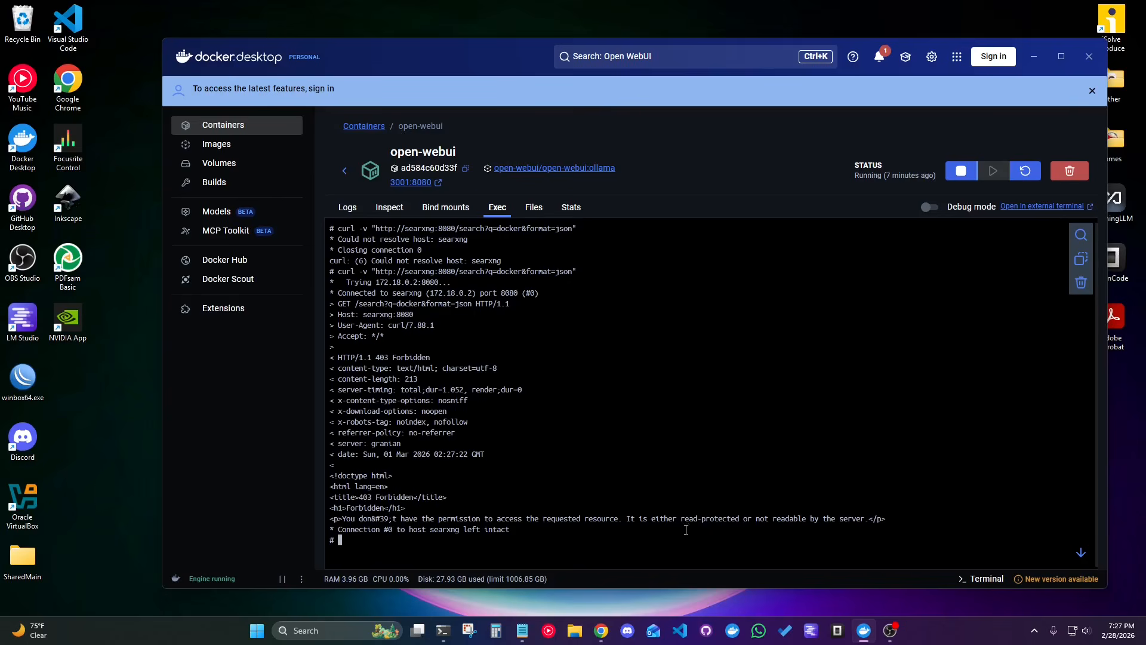
Restart the searxng container from its details page and return to the container list.
left_click(347, 170)
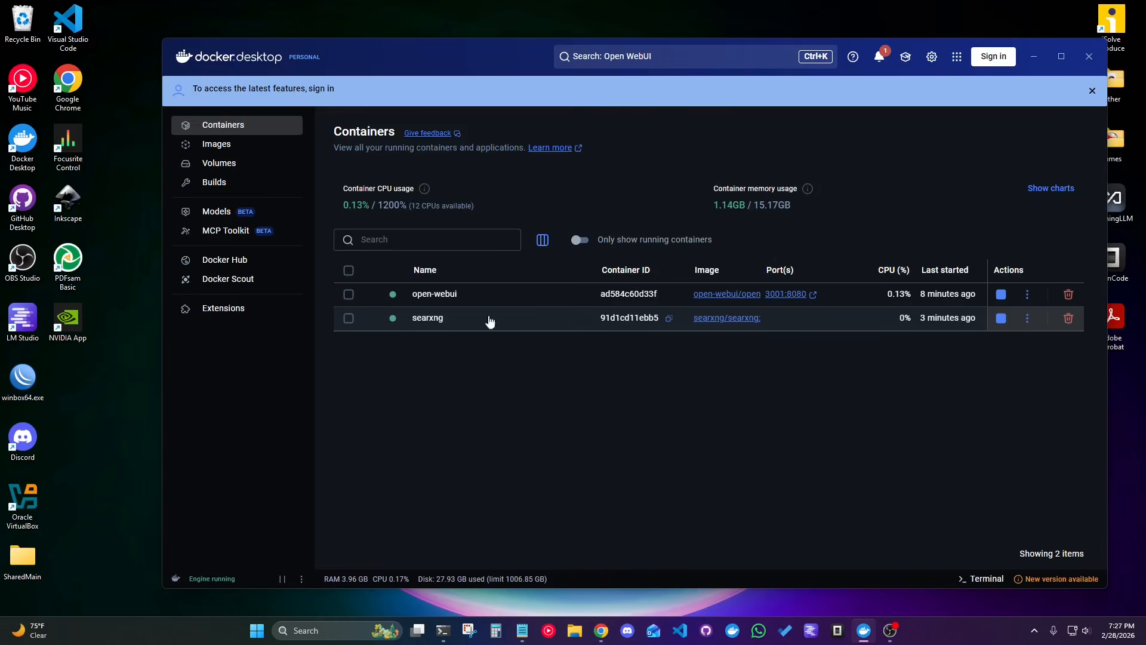
left_click(1025, 319)
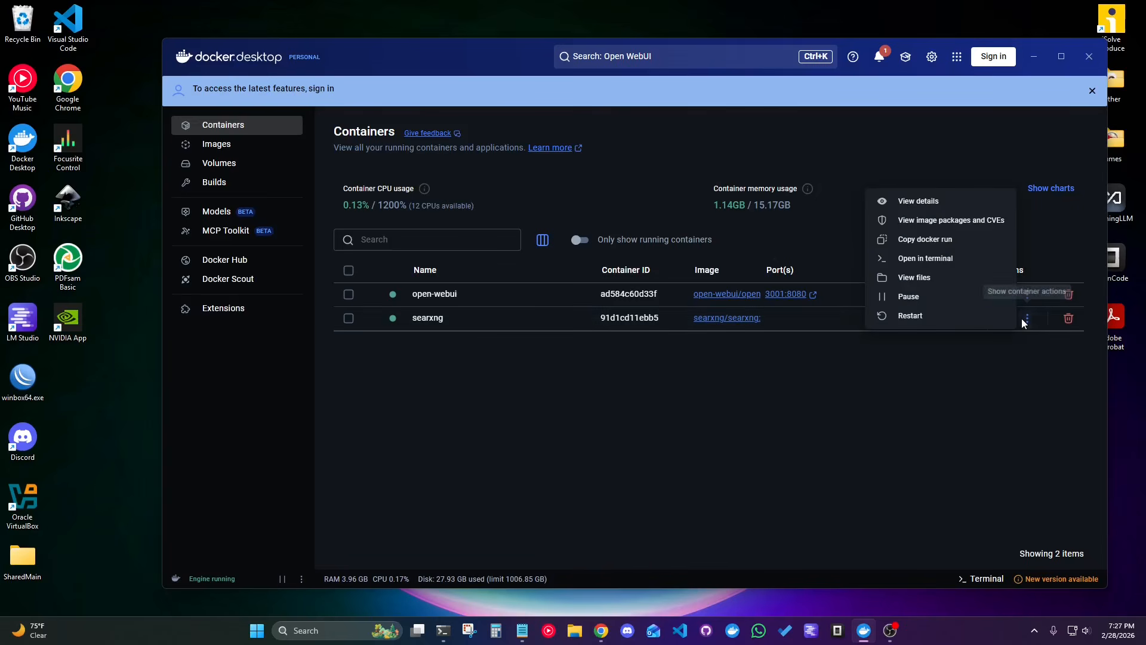
left_click(919, 203)
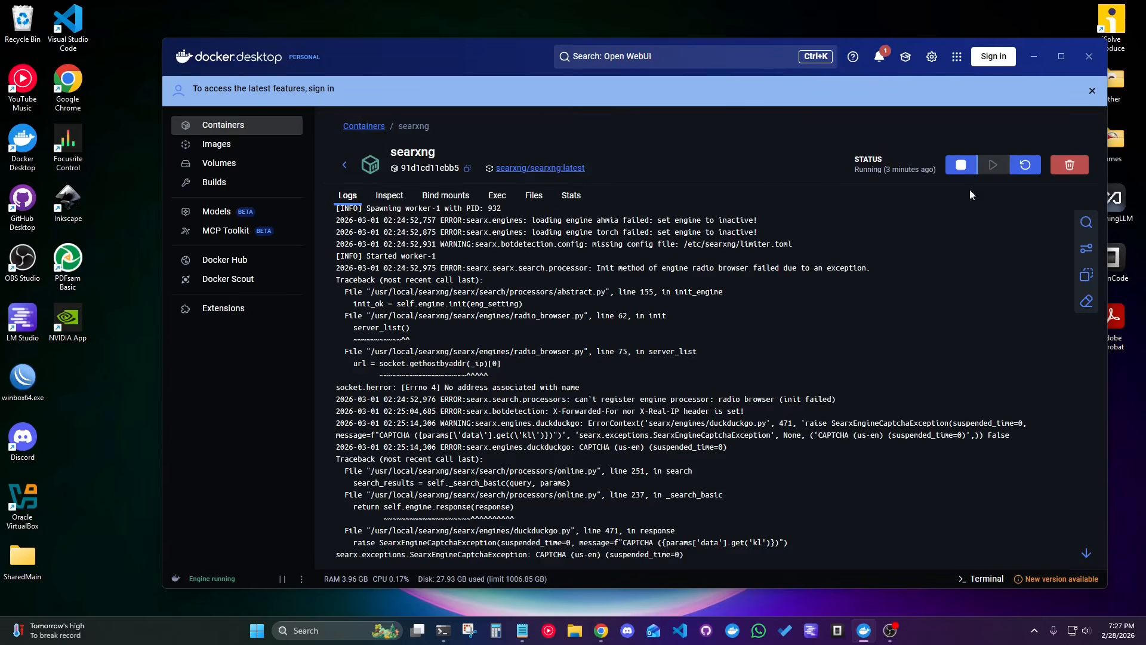
left_click(1025, 165)
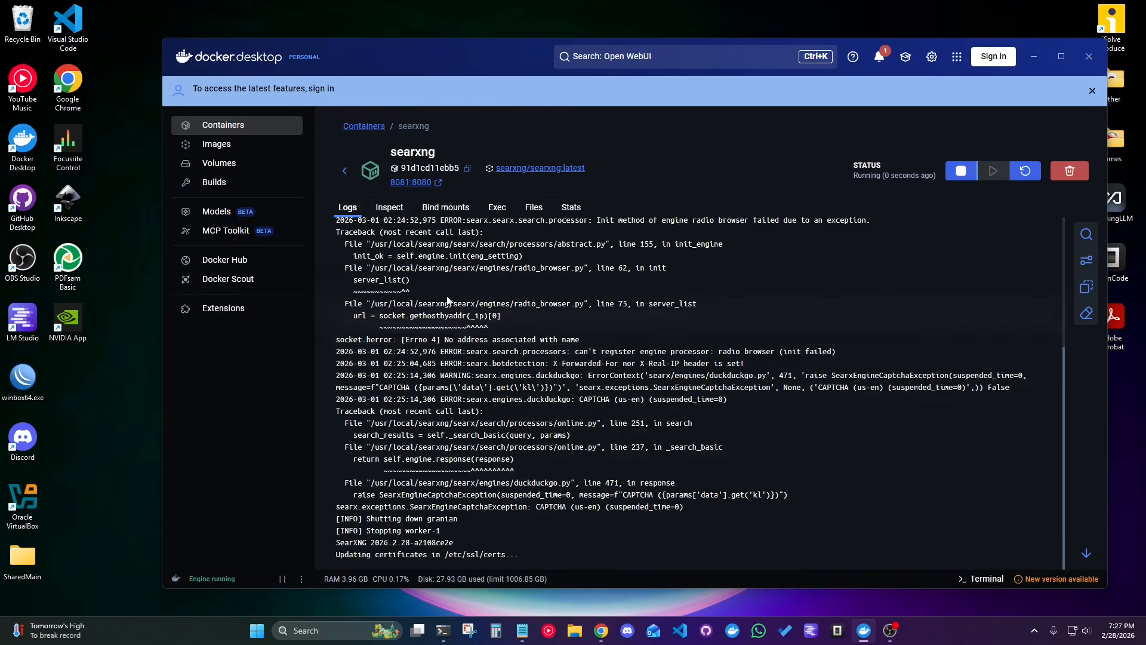
left_click(345, 171)
Rerun the SearXNG JSON search request twice from the open-webui container's shell after the searxng restart.
left_click(528, 299)
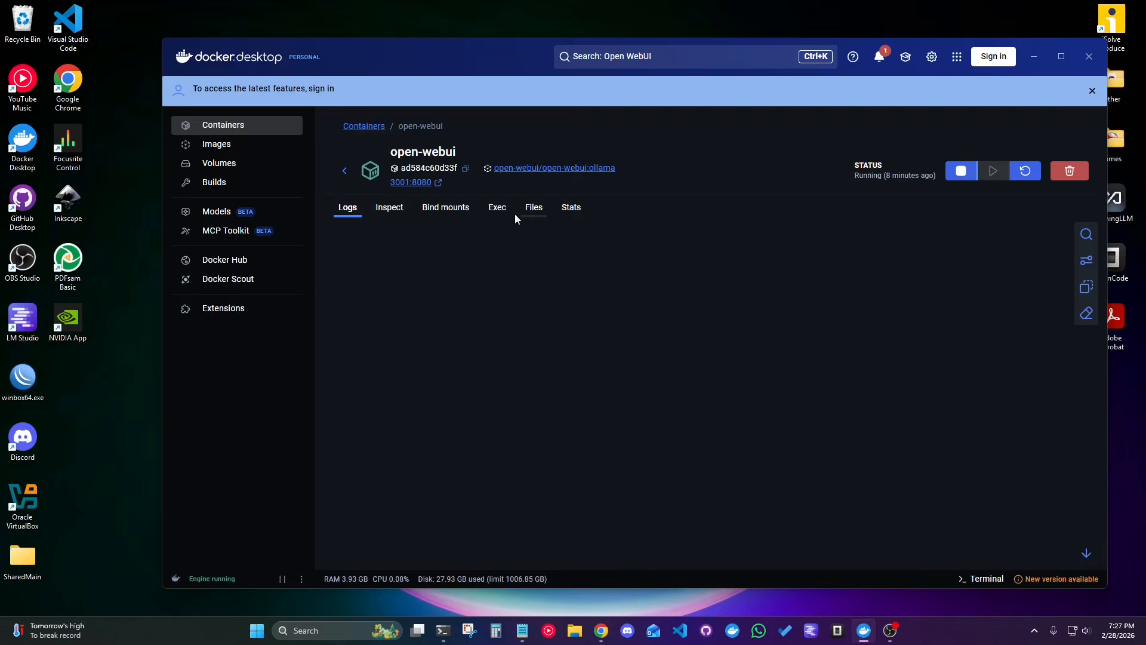
left_click(499, 208)
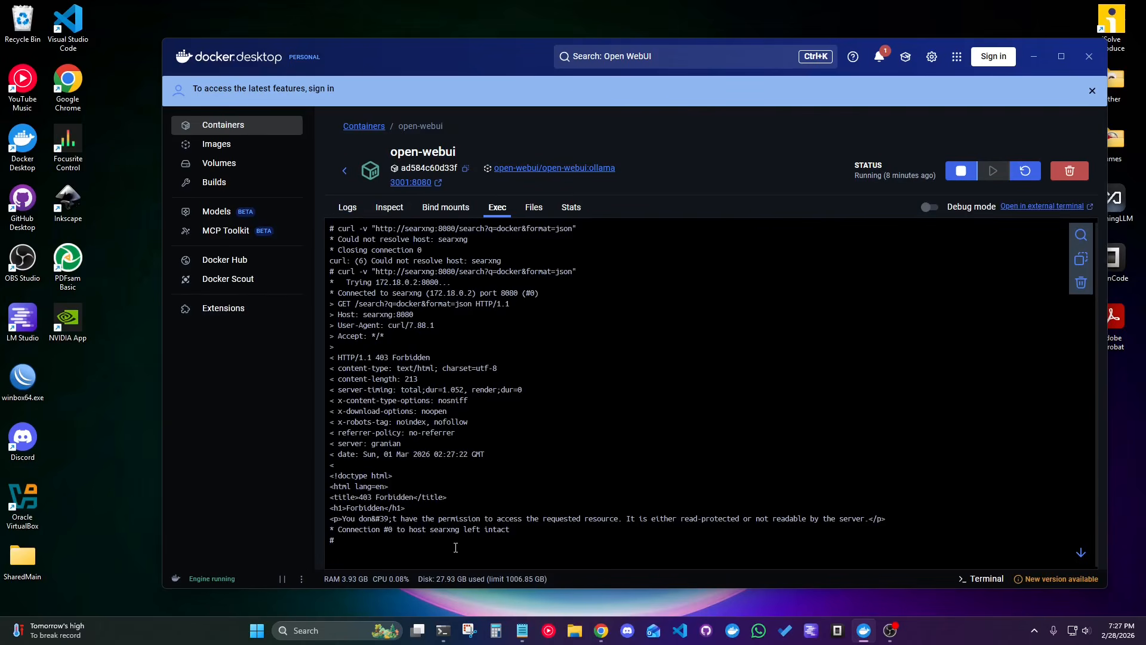
key("Up")
key("Return")
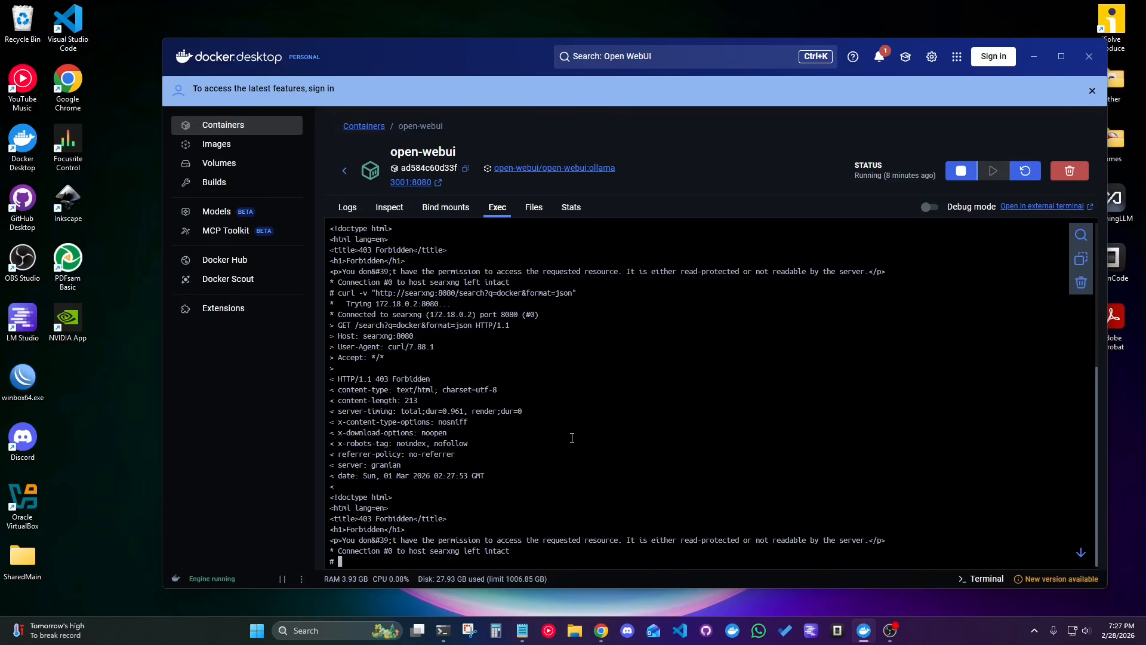
key("Up")
key("Return")
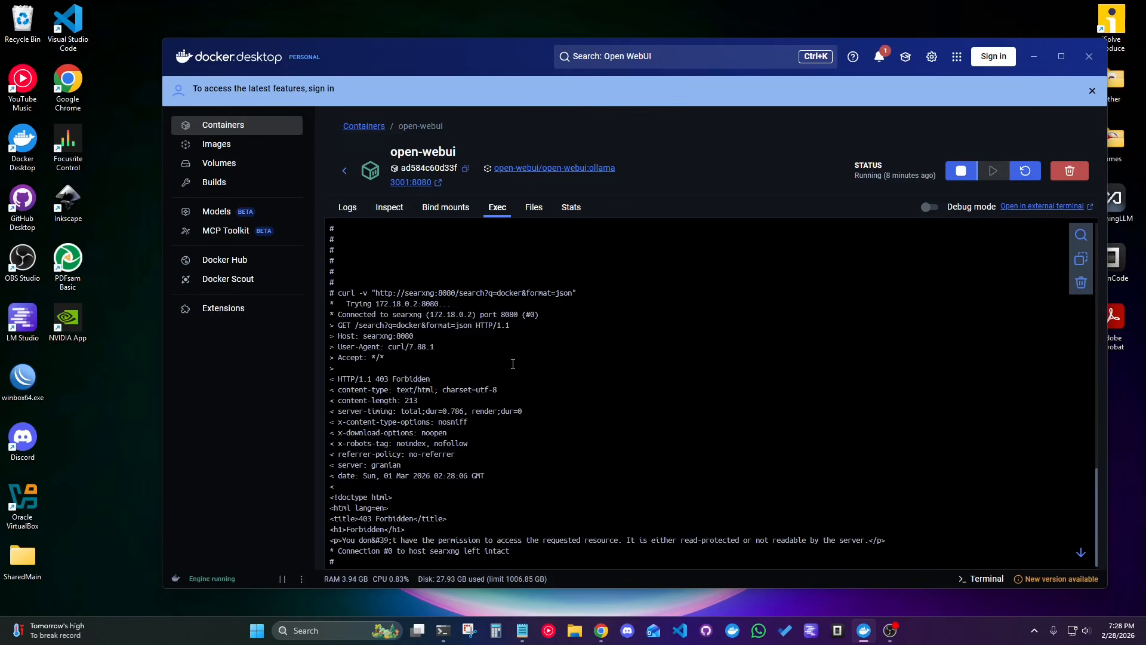
Restart the open-webui container and return to the container list.
left_click(346, 175)
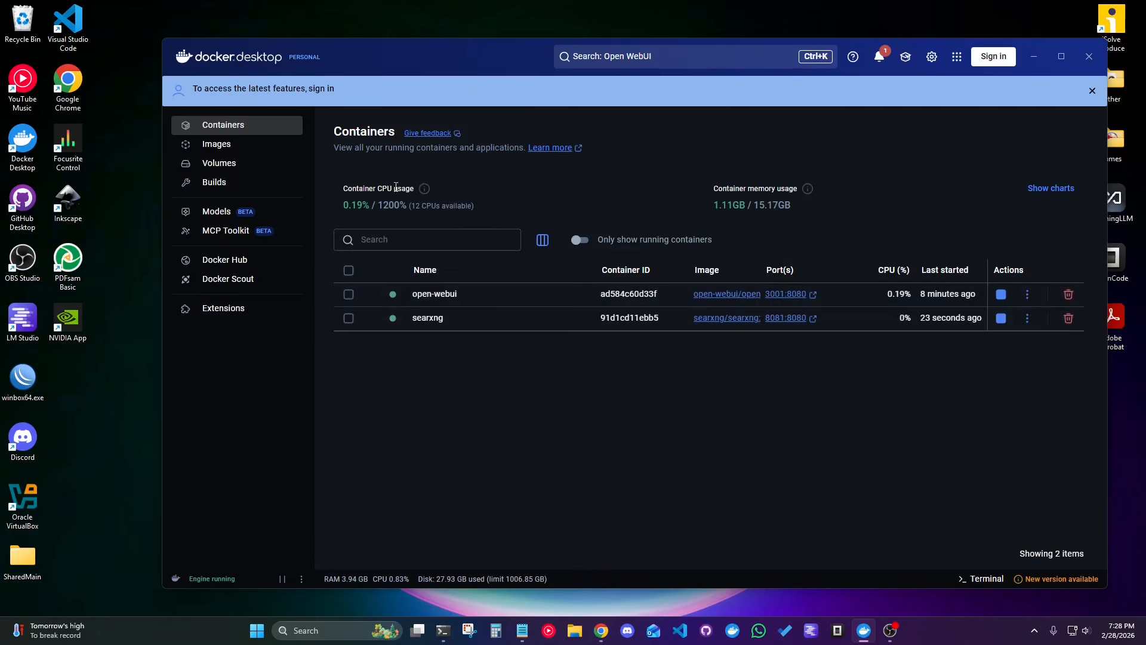
left_click(1027, 293)
left_click(853, 237)
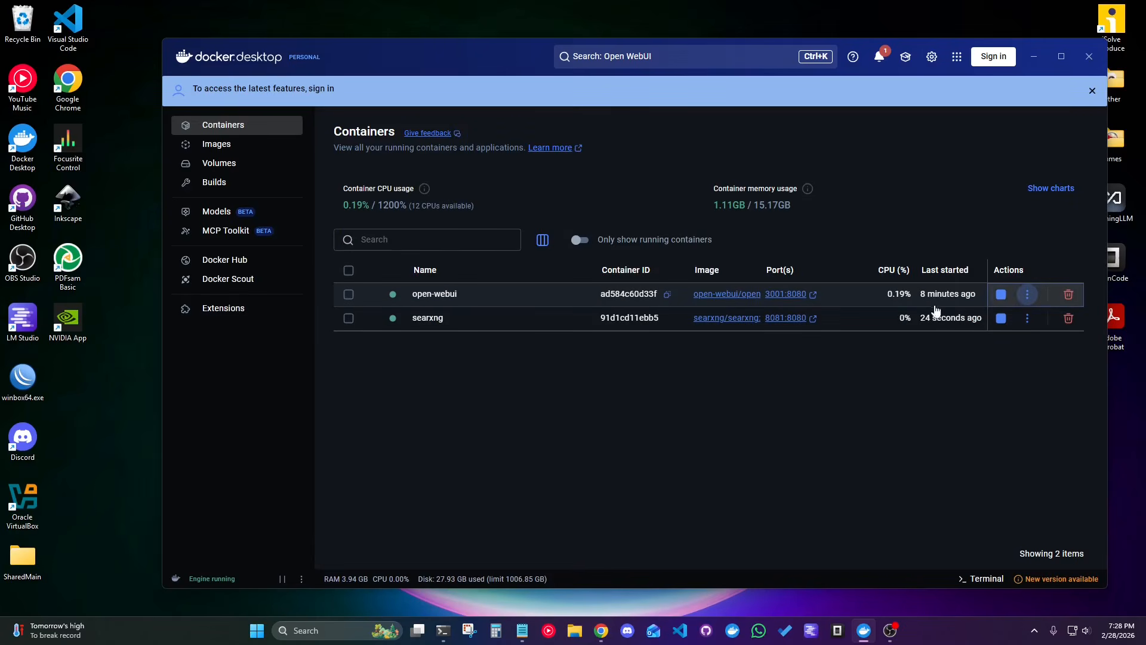
left_click(1027, 294)
left_click(980, 157)
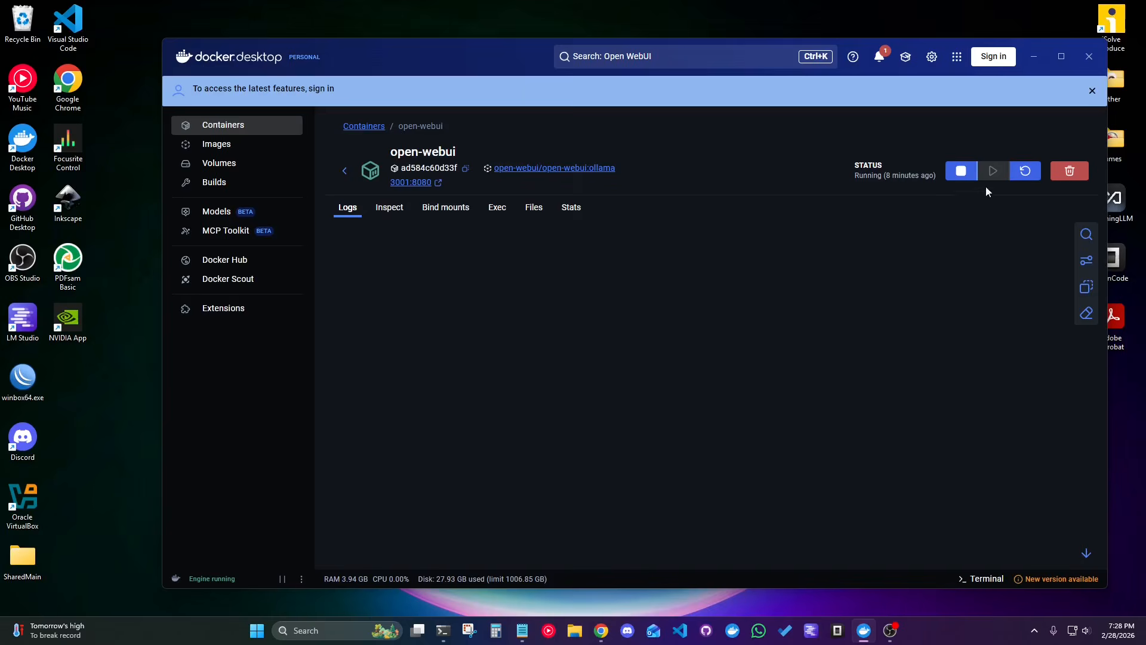
left_click(345, 171)
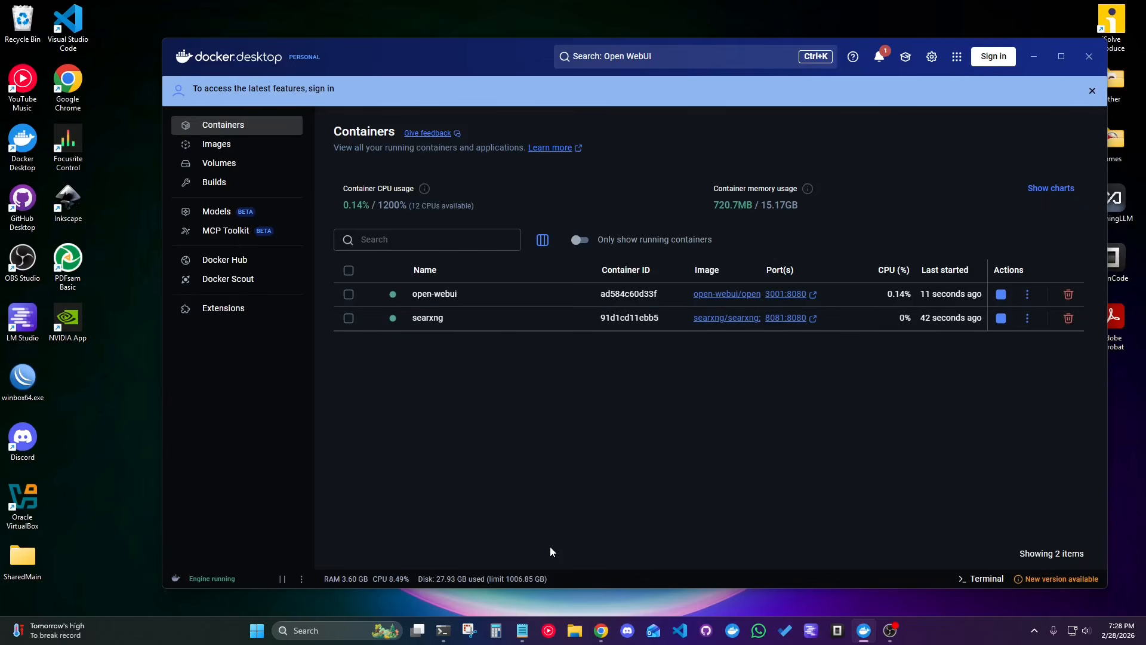
Open settings.yml from the Documents\searxng folder in Visual Studio Code using File Explorer.
left_click(573, 630)
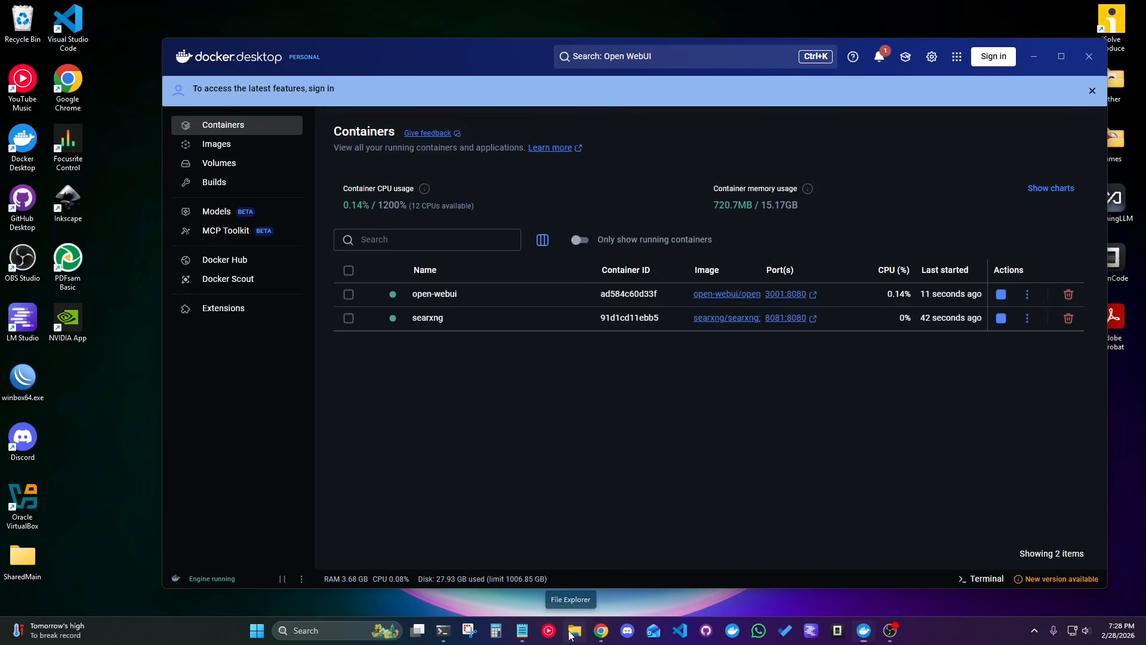
left_click_drag(357, 176, 292, 180)
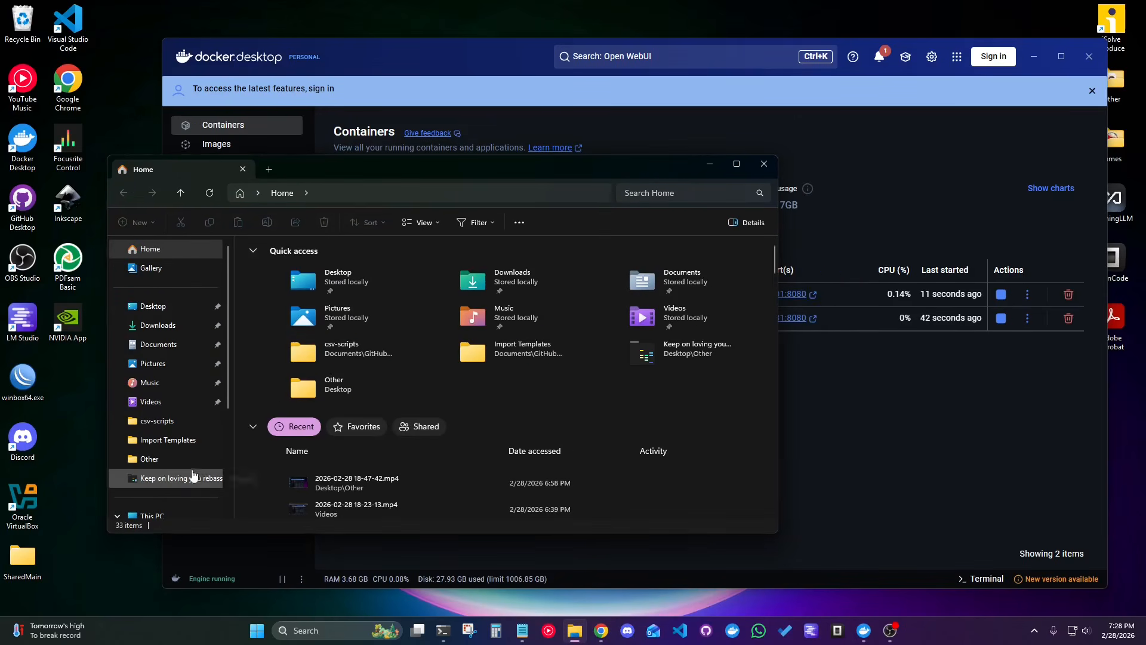
left_click(167, 344)
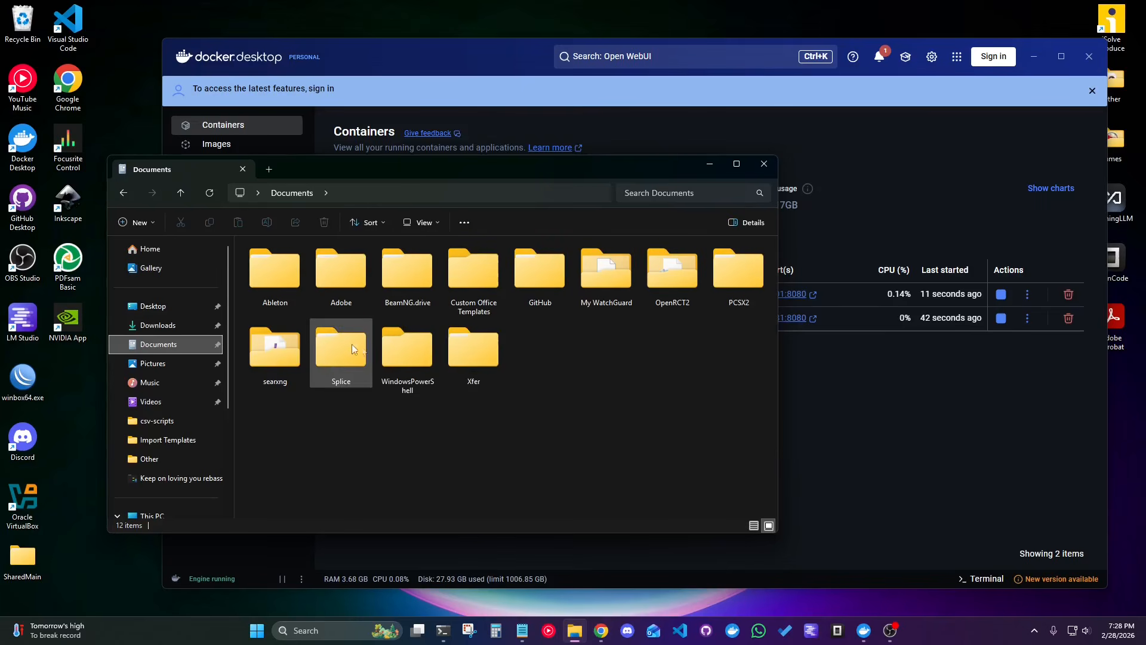
double_click(269, 351)
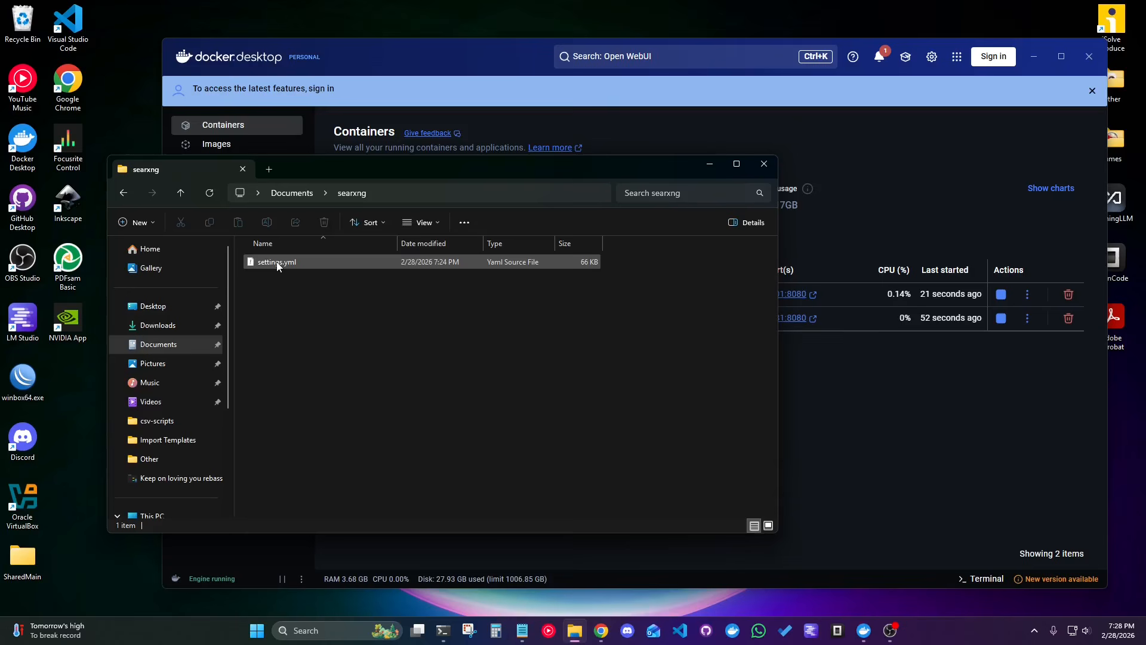
double_click(277, 263)
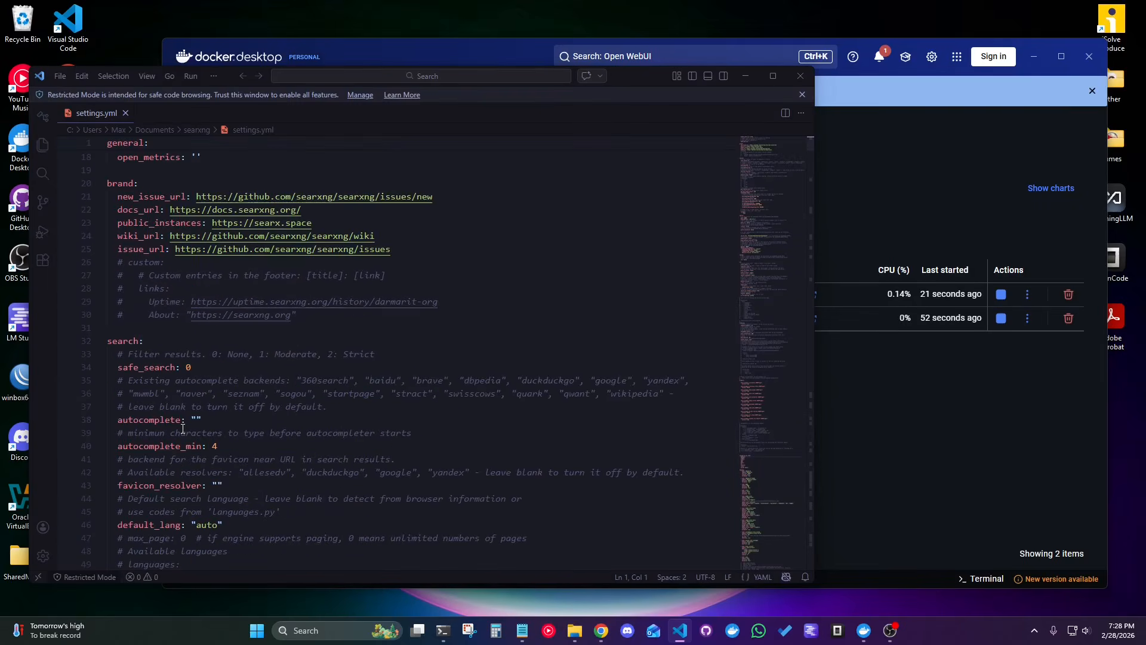
Add "- json" below html under formats in settings.yml, save the file, and close the editor and File Explorer windows.
scroll(182, 428, "down", 15)
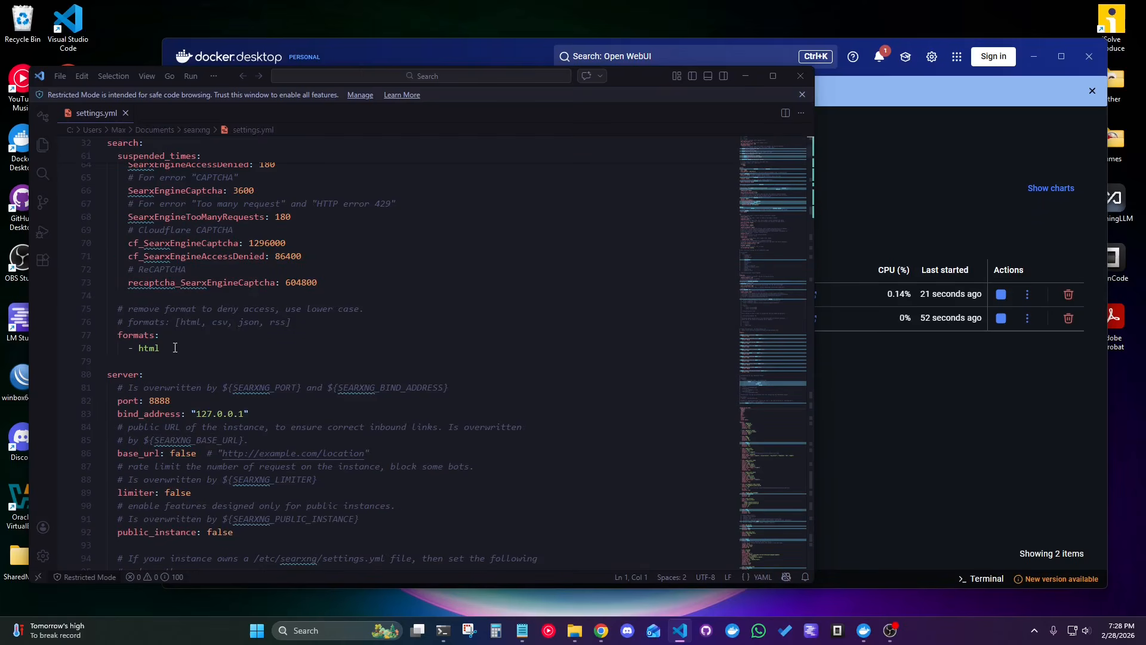
left_click(175, 348)
key("Return")
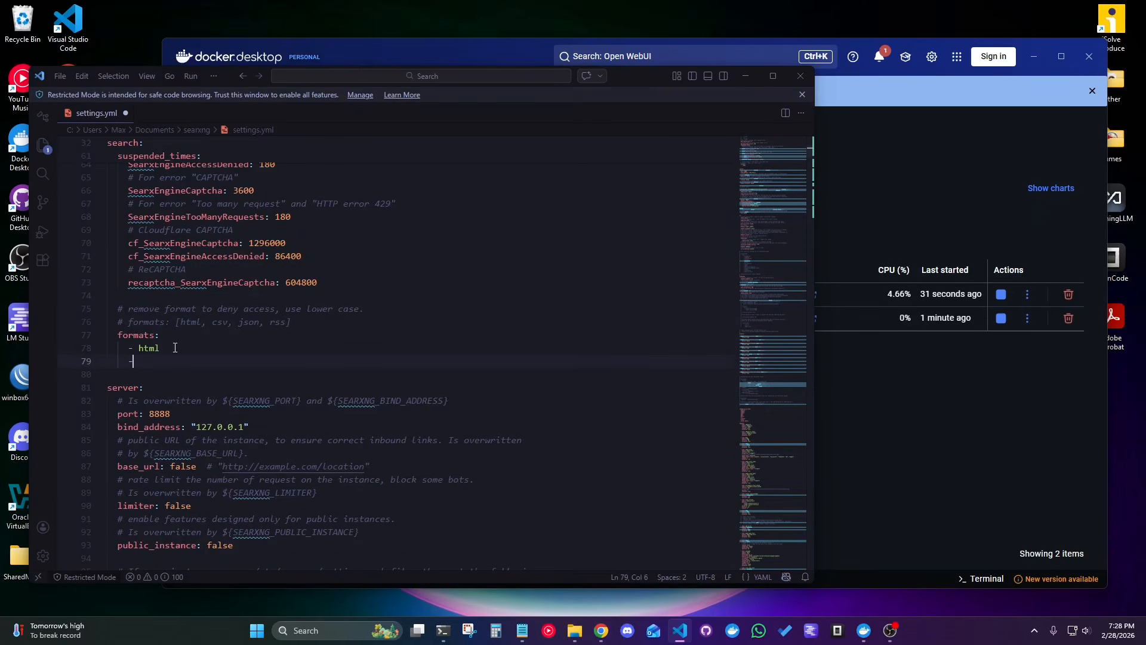
type("- json")
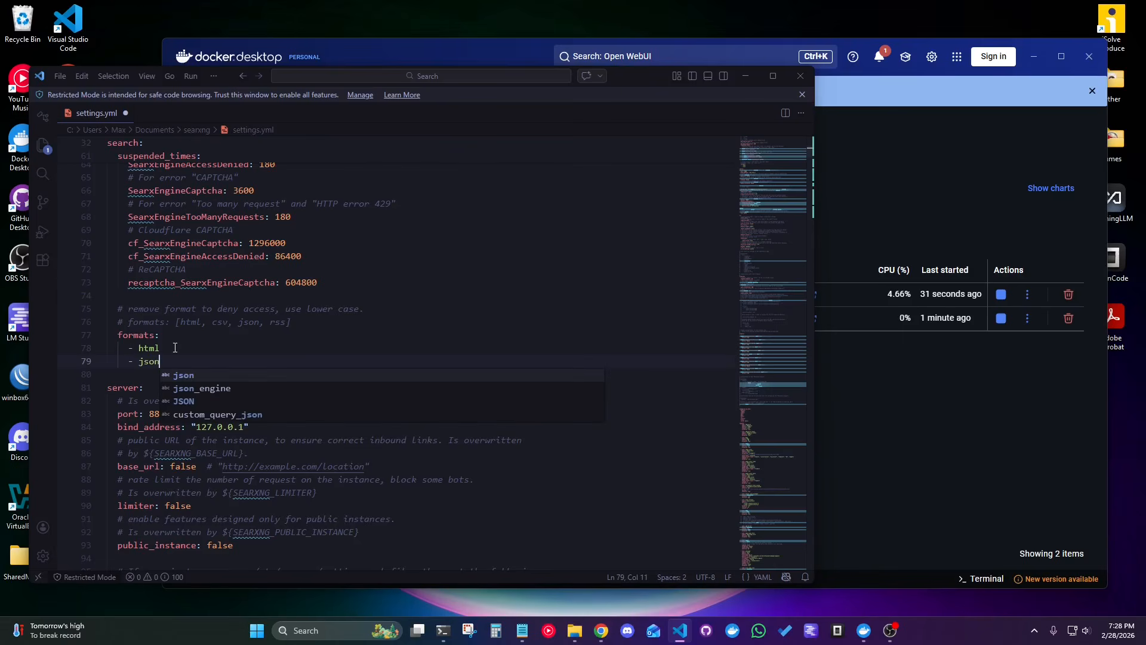
key("ctrl+s")
left_click(795, 76)
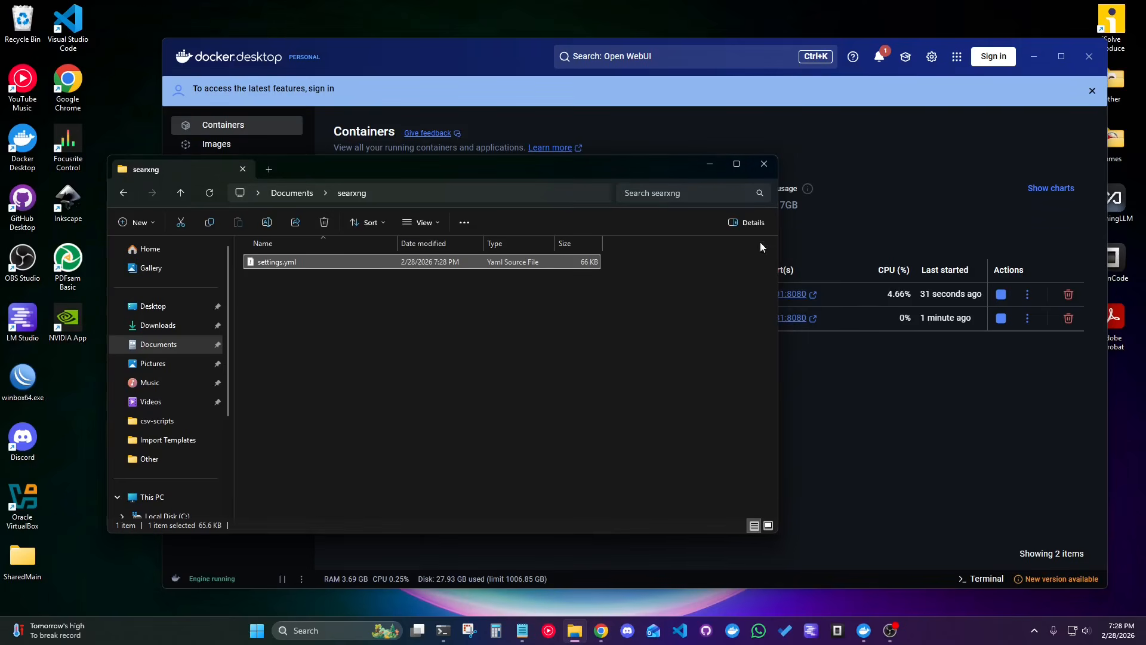
left_click(764, 164)
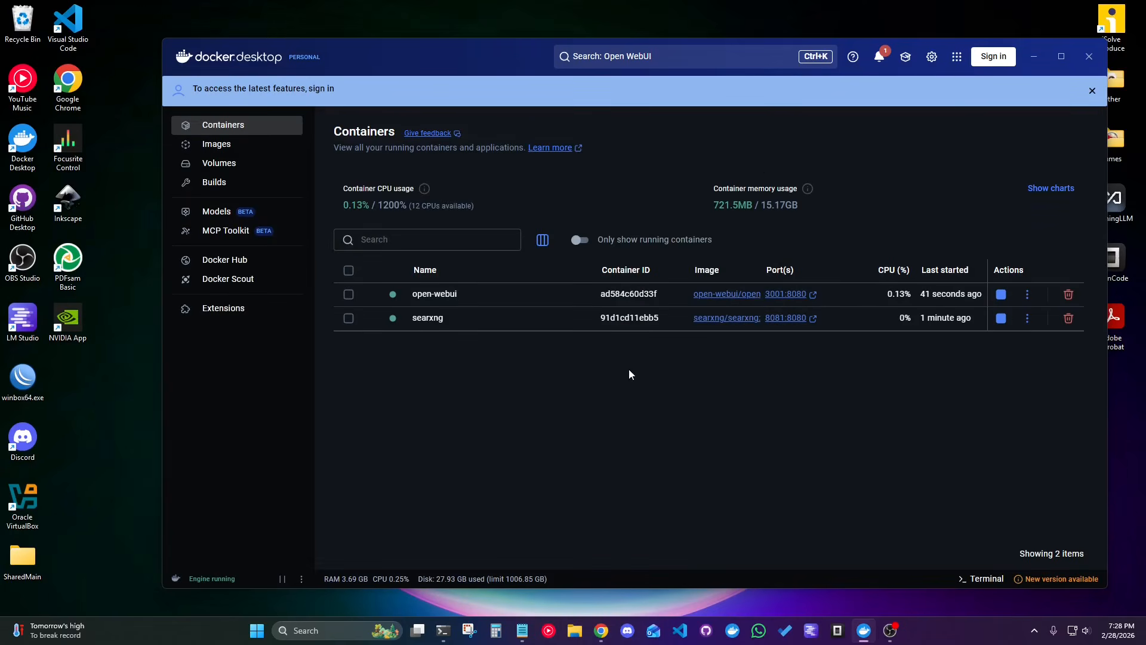
left_click(512, 295)
left_click(496, 209)
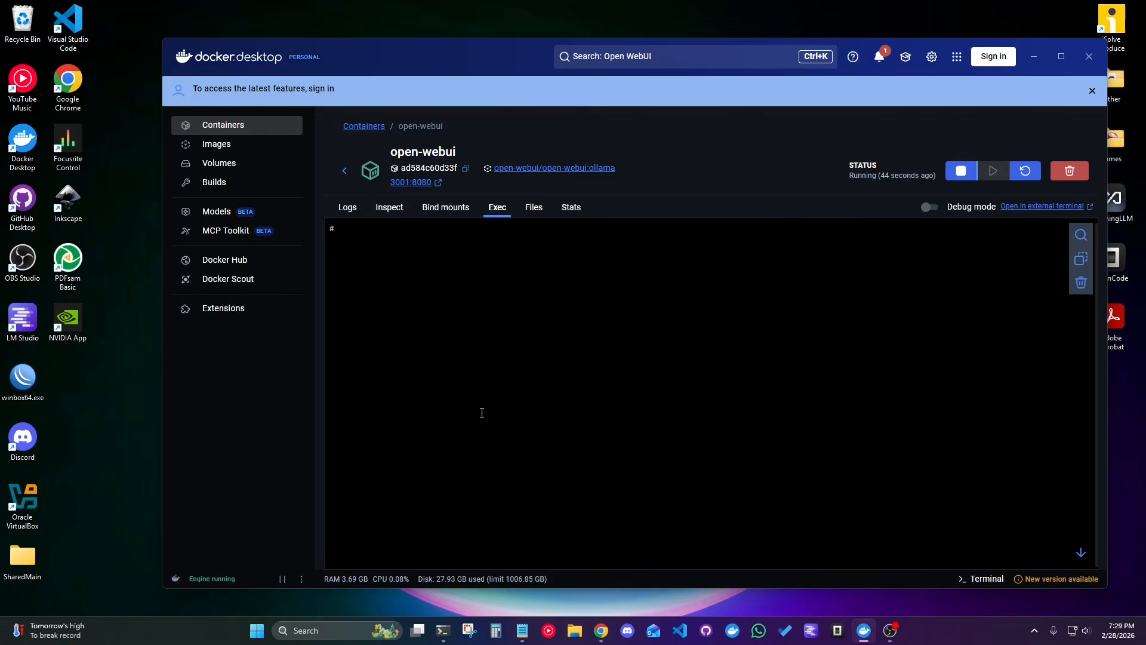
type("curl -v \"http://searxng:8080/search?q=docker&format=json\"")
key("Return")
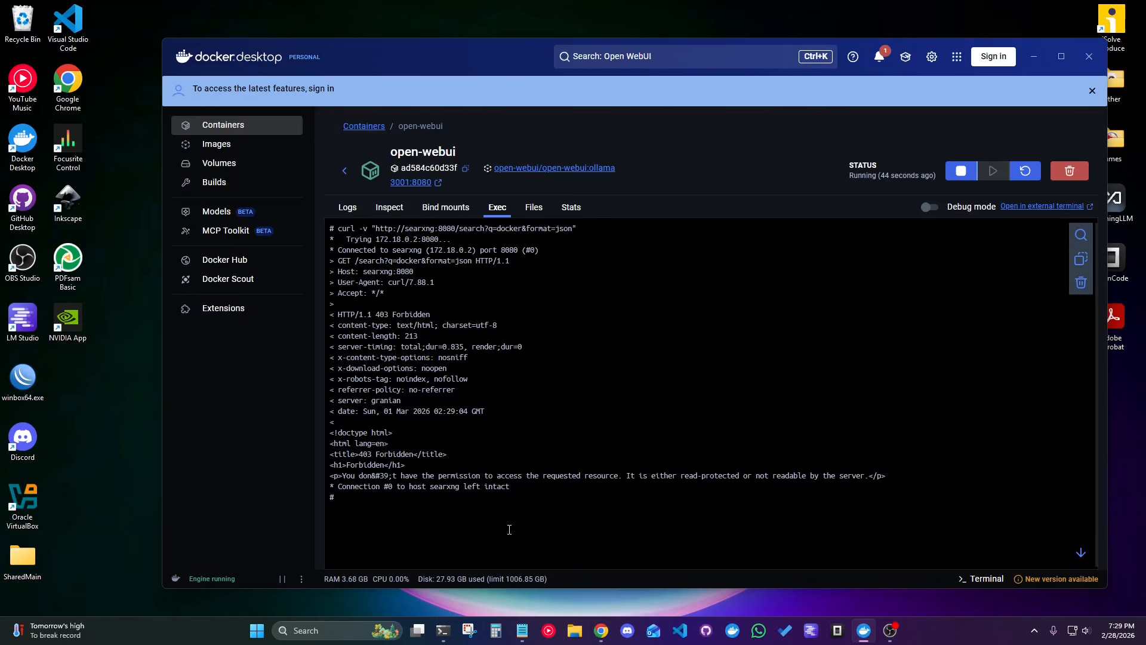
key("Up")
key("Return")
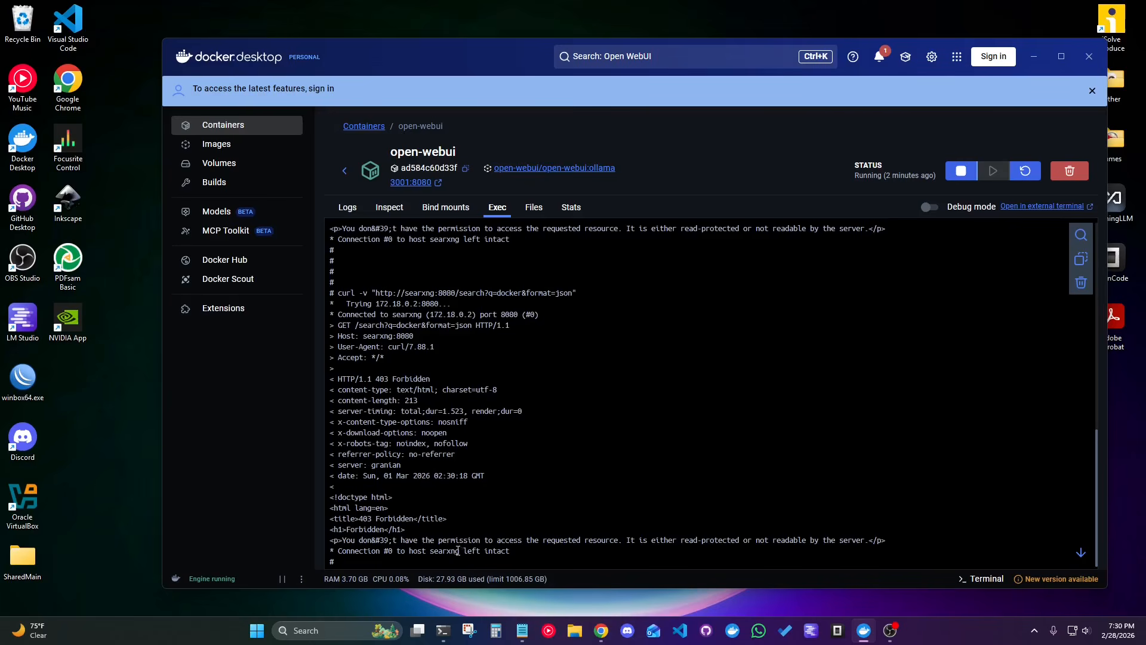
Restart the searxng container so it loads the edited settings, and return to the container list.
left_click(345, 171)
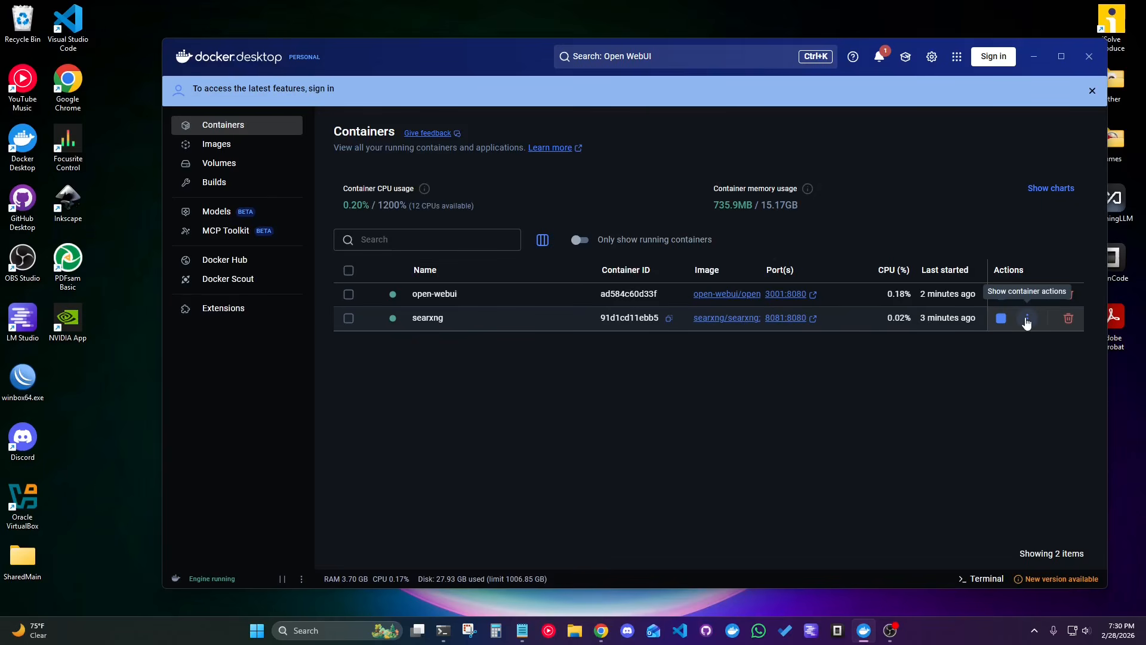
left_click(523, 328)
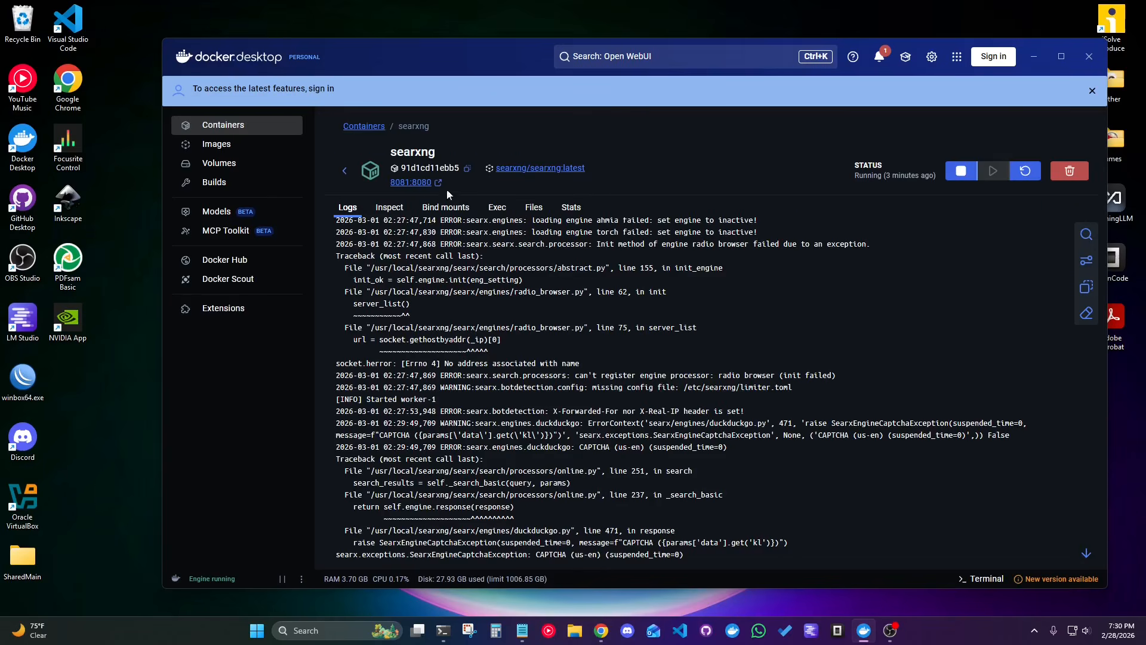
left_click(1025, 173)
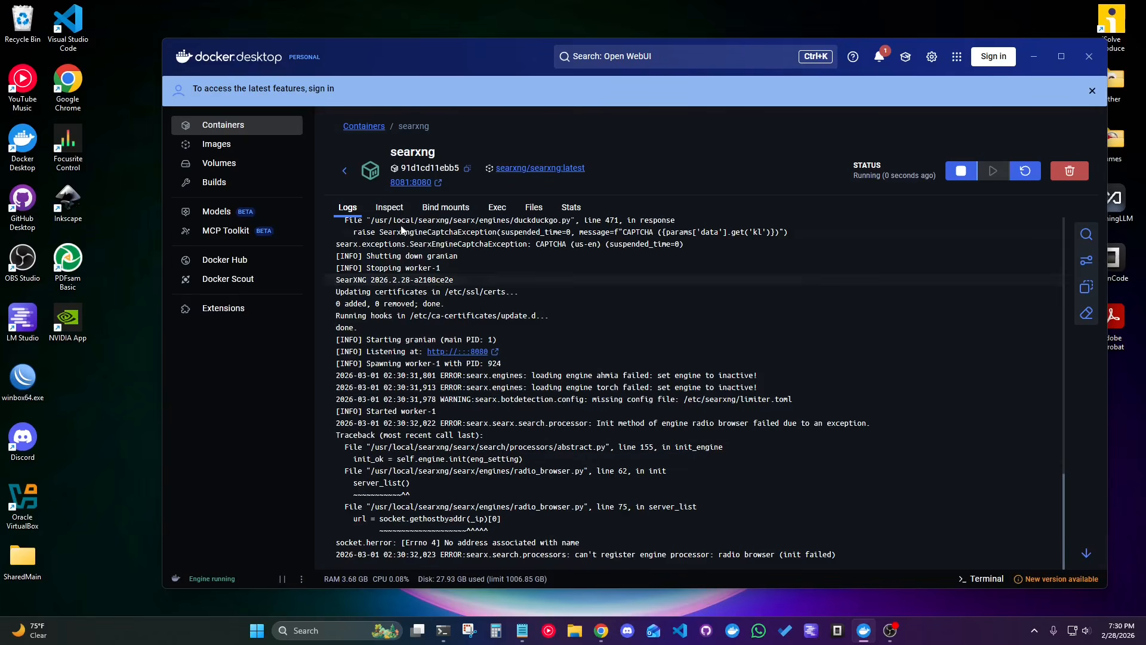
left_click(346, 172)
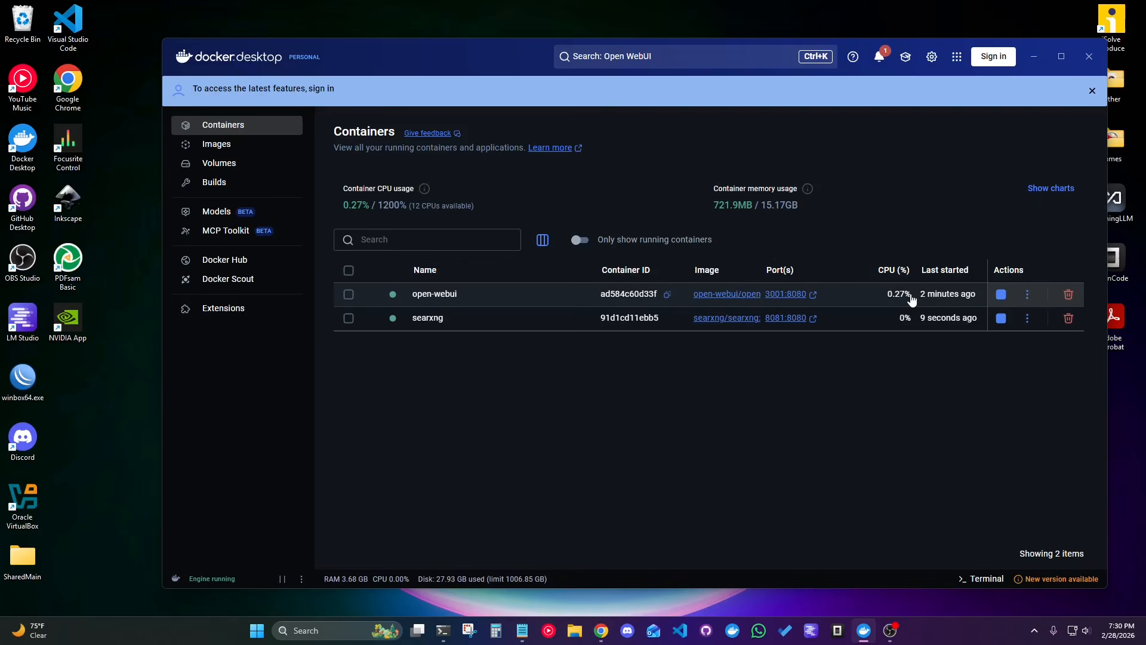
Rerun the SearXNG JSON search request from the open-webui container's shell, review its output and return to the container list.
left_click(615, 296)
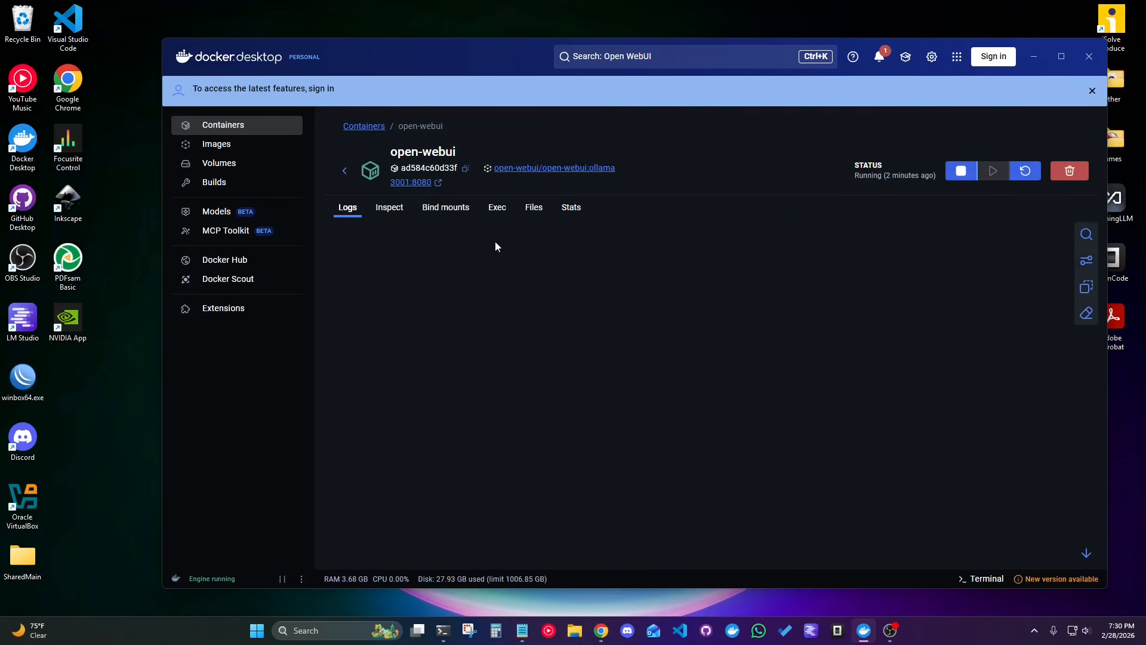
left_click(498, 207)
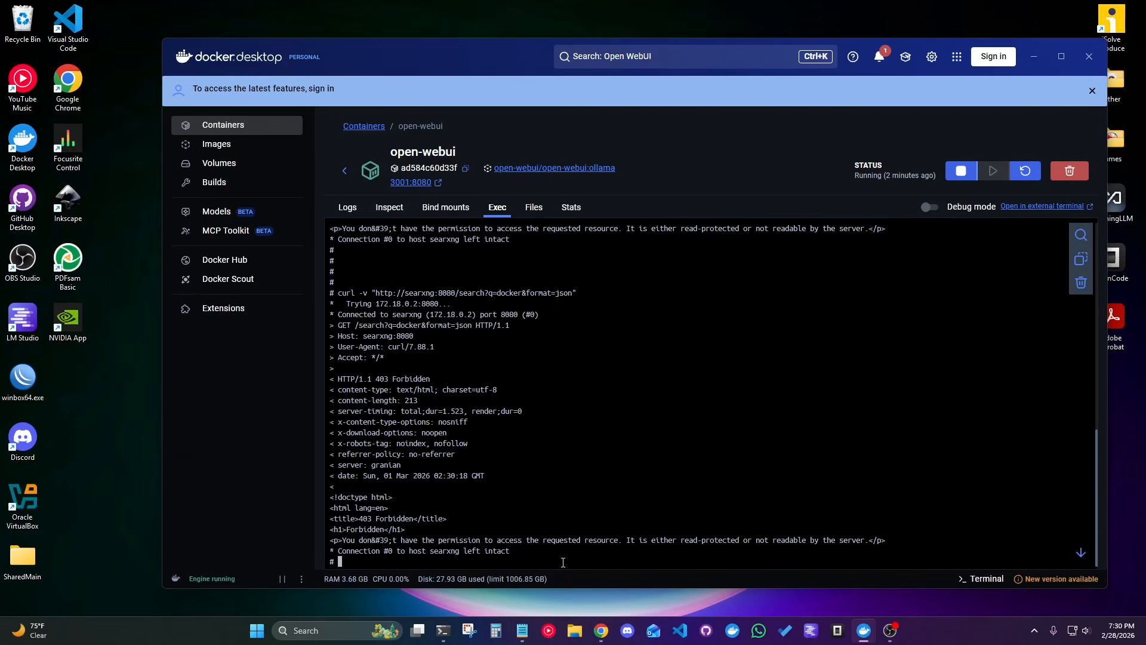
key("Up")
key("Return")
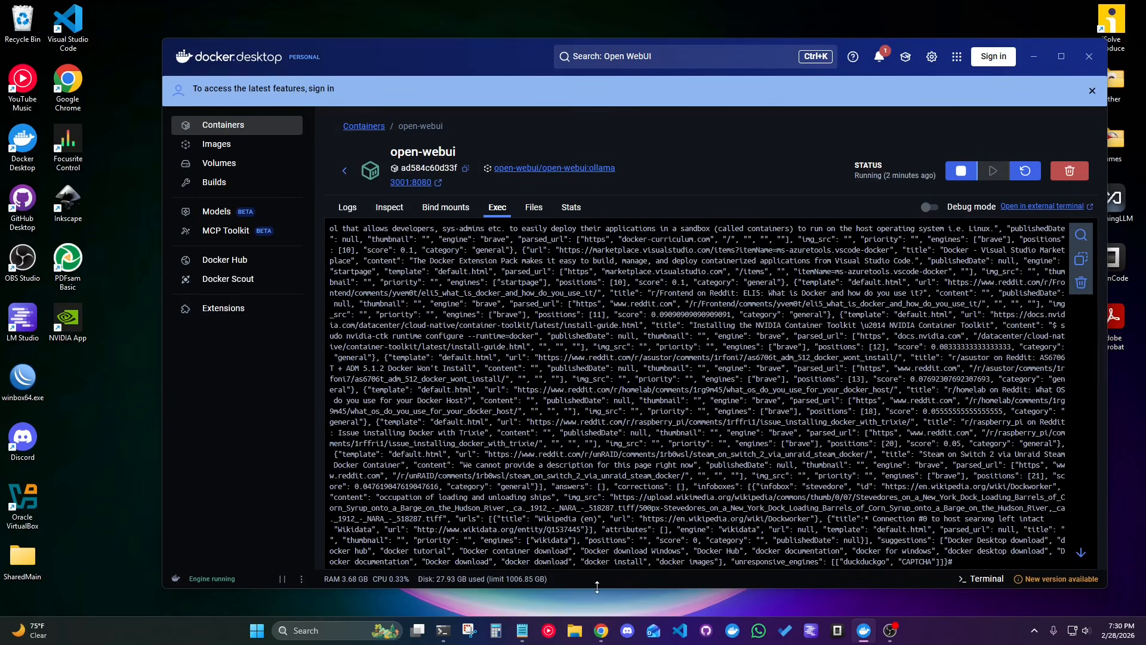
left_click(345, 171)
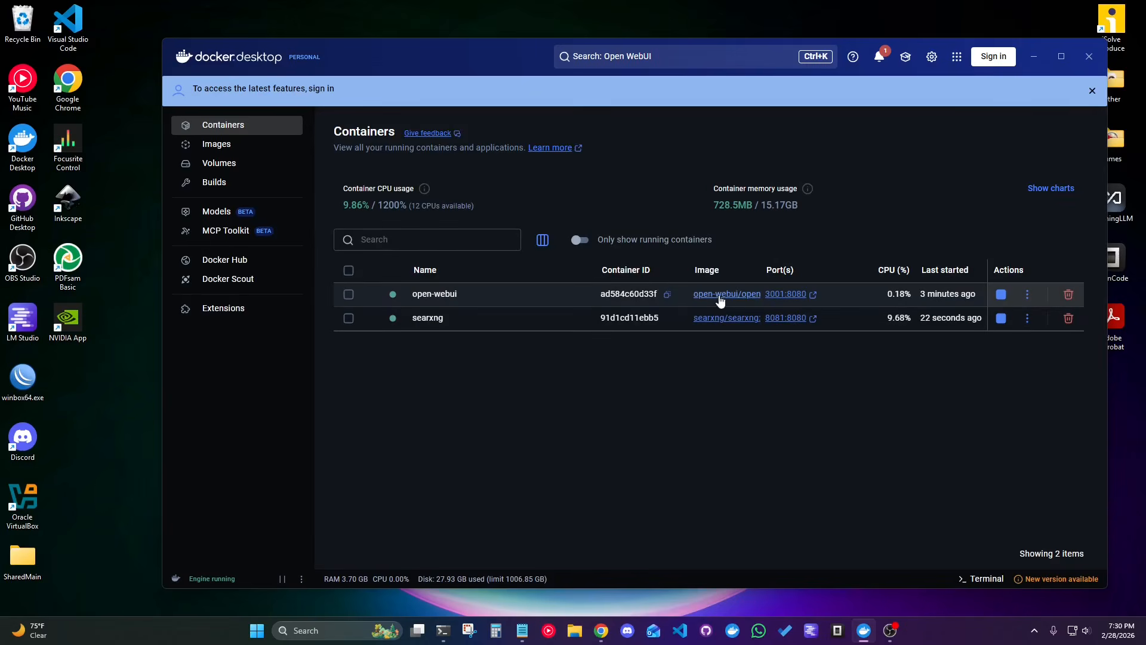
left_click(550, 297)
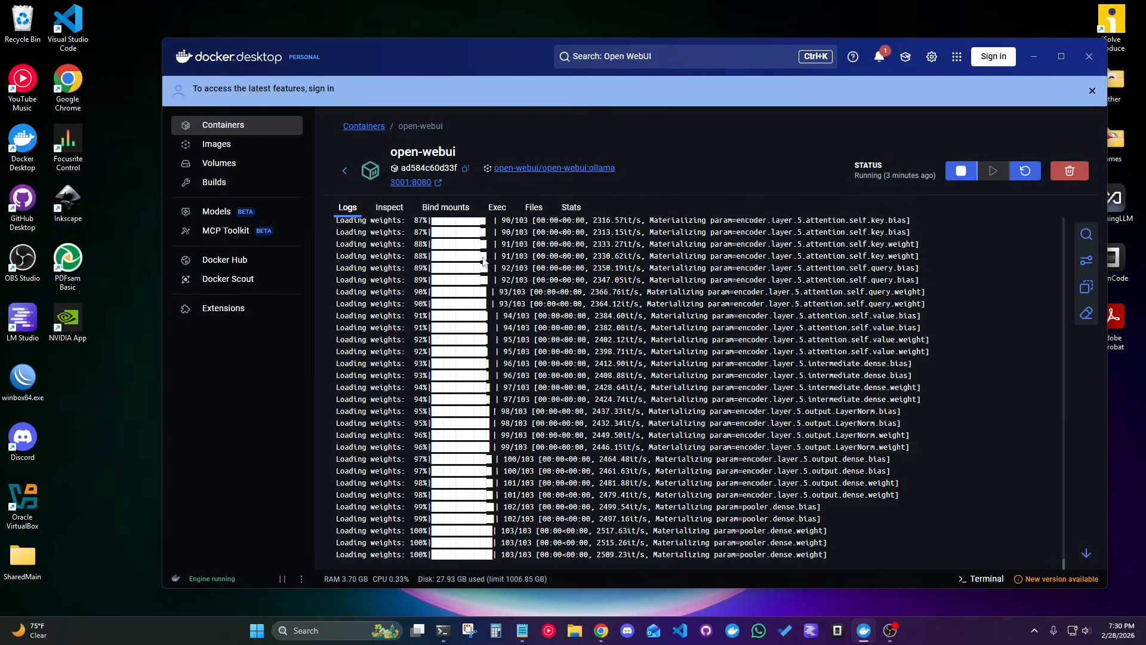
left_click(497, 207)
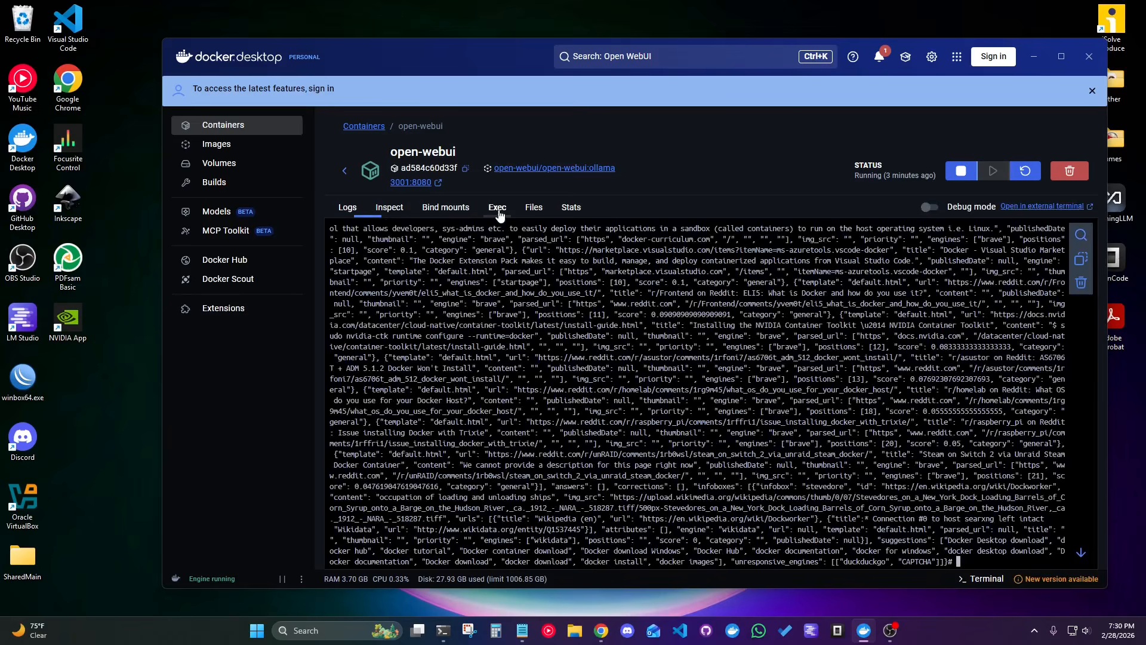
left_click(345, 171)
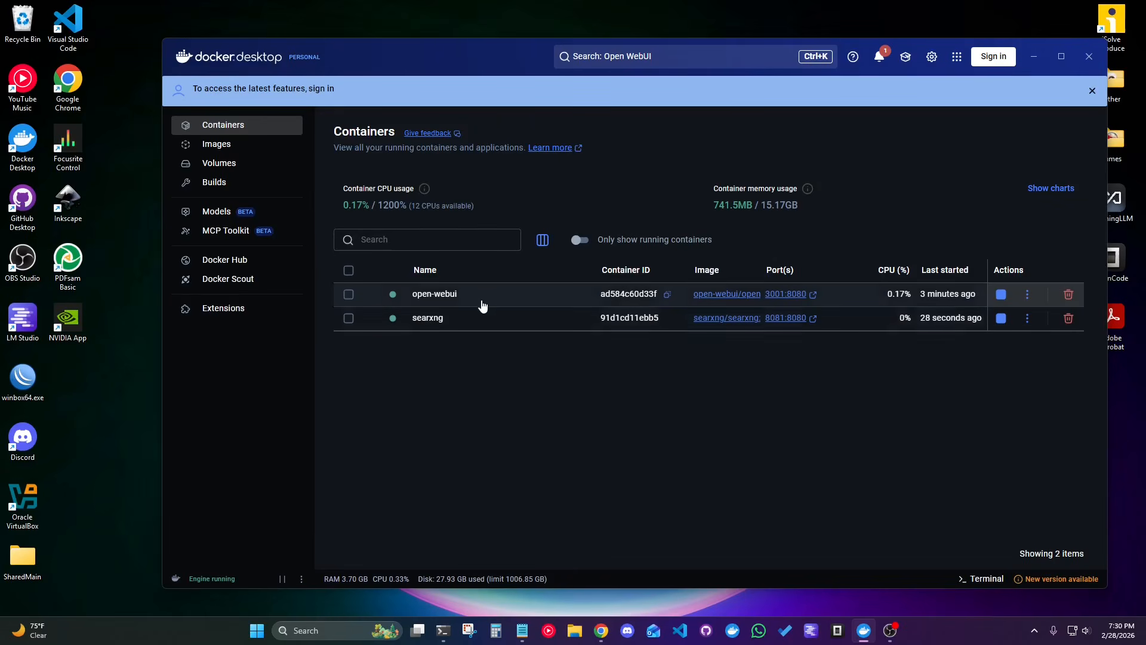
Open the open-webui container's web interface at localhost:3001 and go to the Web Search page of the admin settings.
left_click(786, 294)
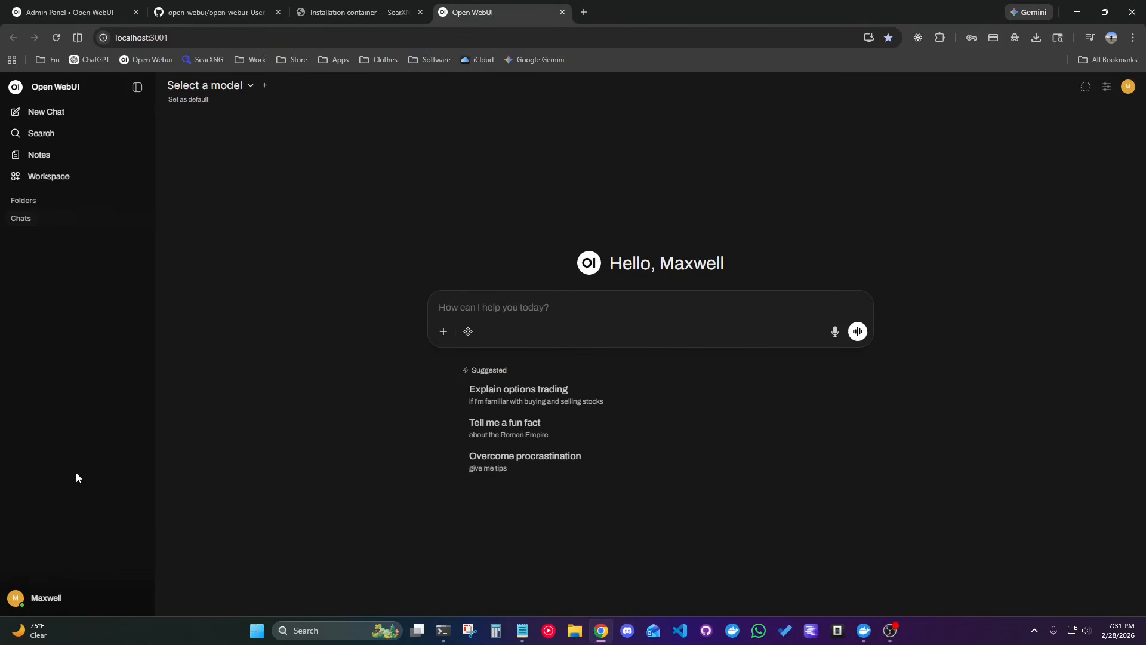
left_click(70, 604)
left_click(58, 488)
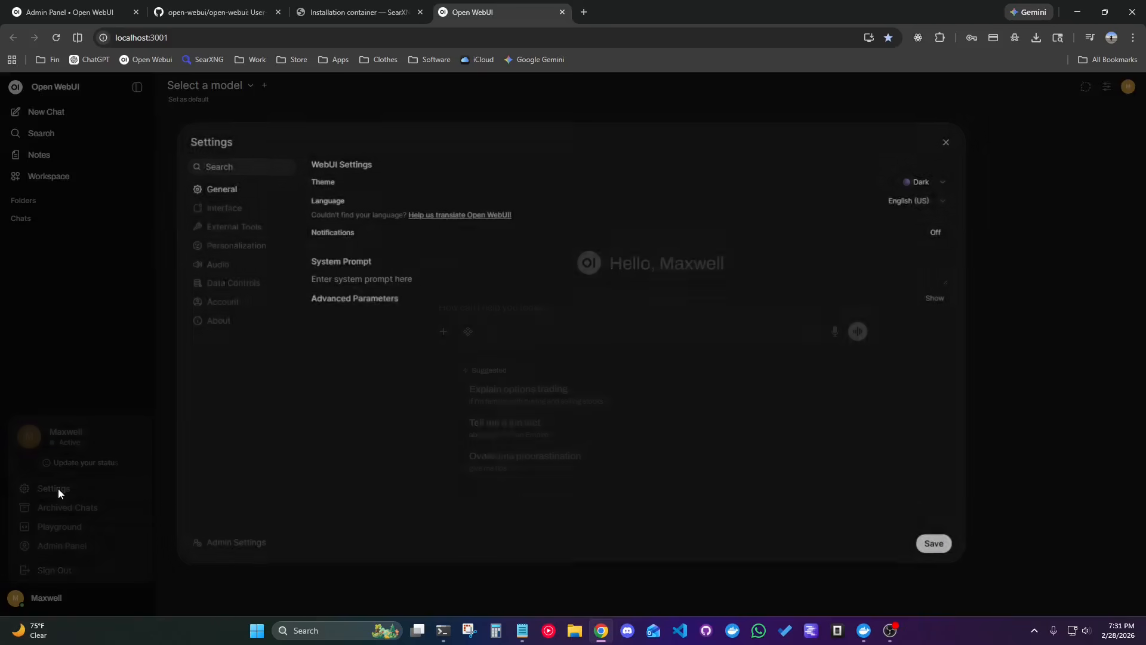
left_click(230, 554)
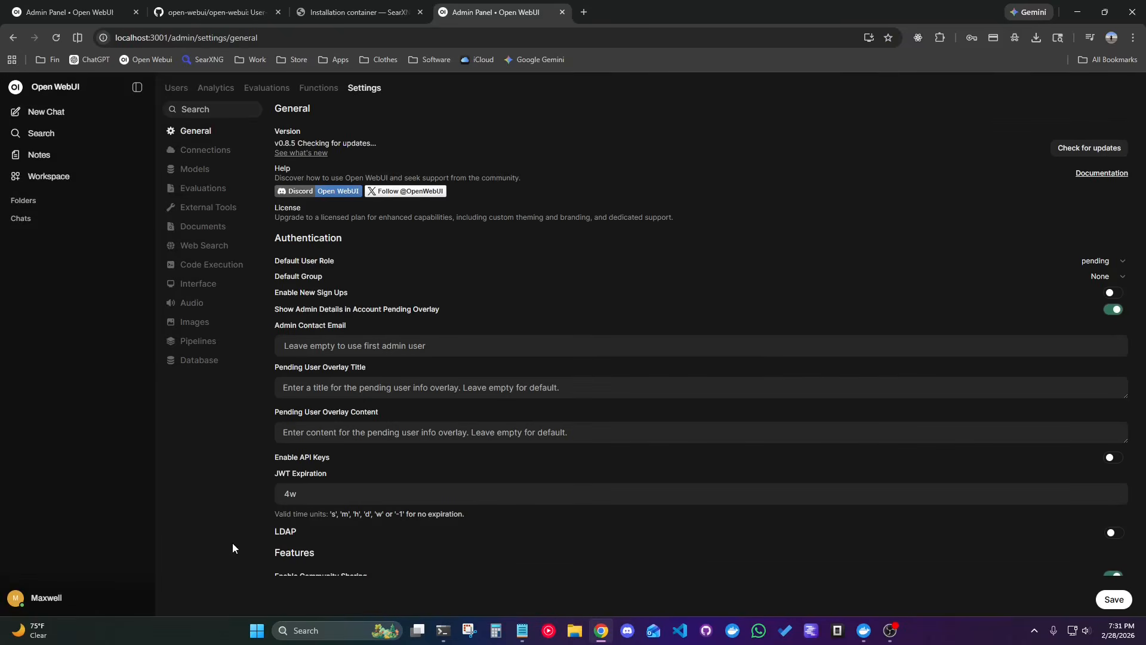
left_click(206, 246)
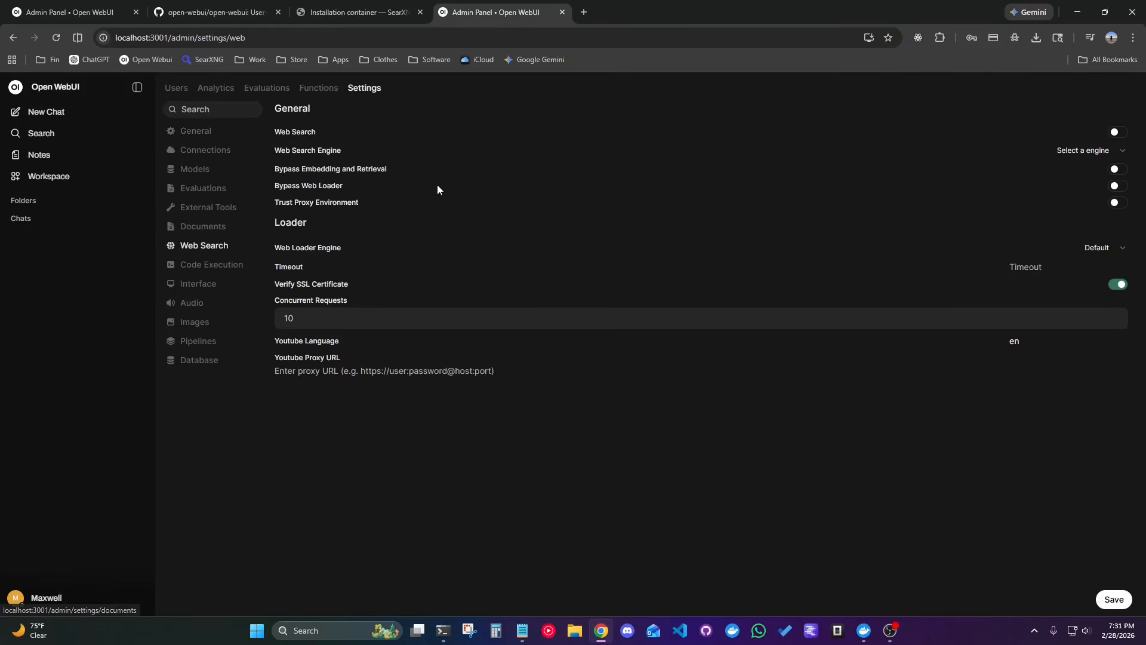
Enable Web Search and choose searxng as the web search engine.
left_click(1118, 132)
left_click(1097, 151)
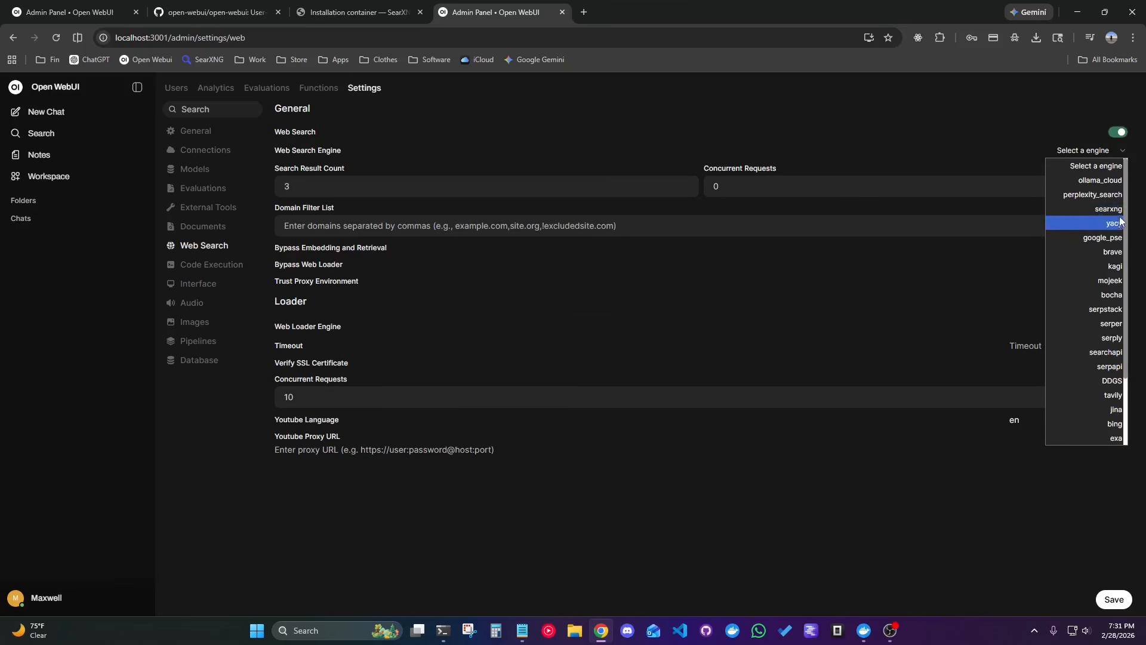
left_click(1109, 209)
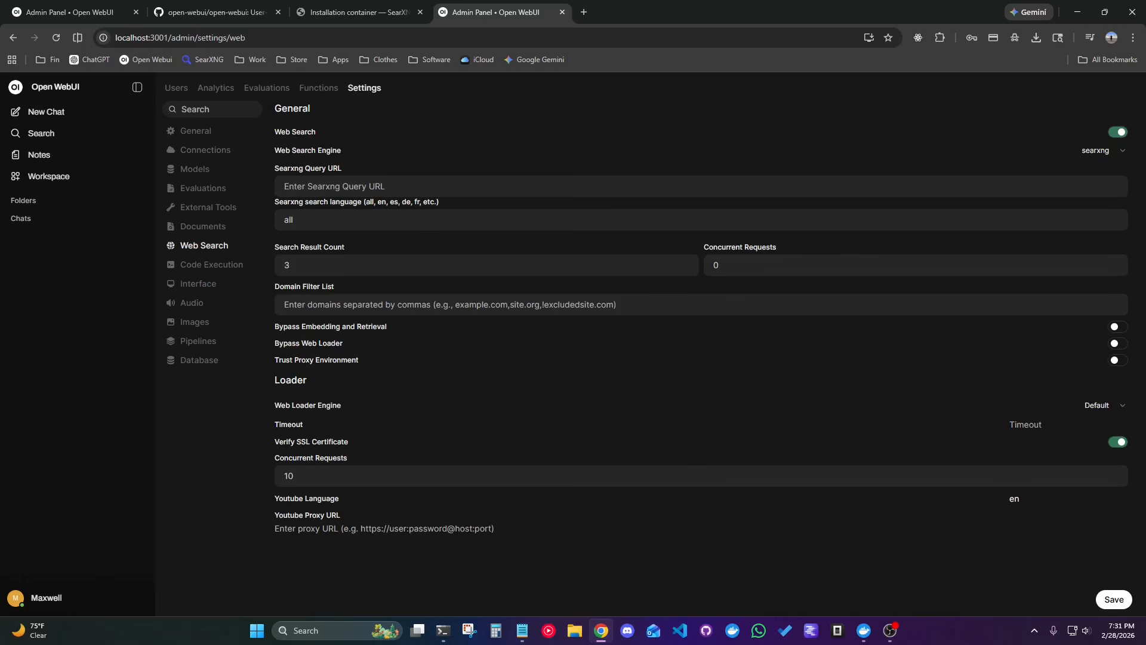
key("alt+Tab")
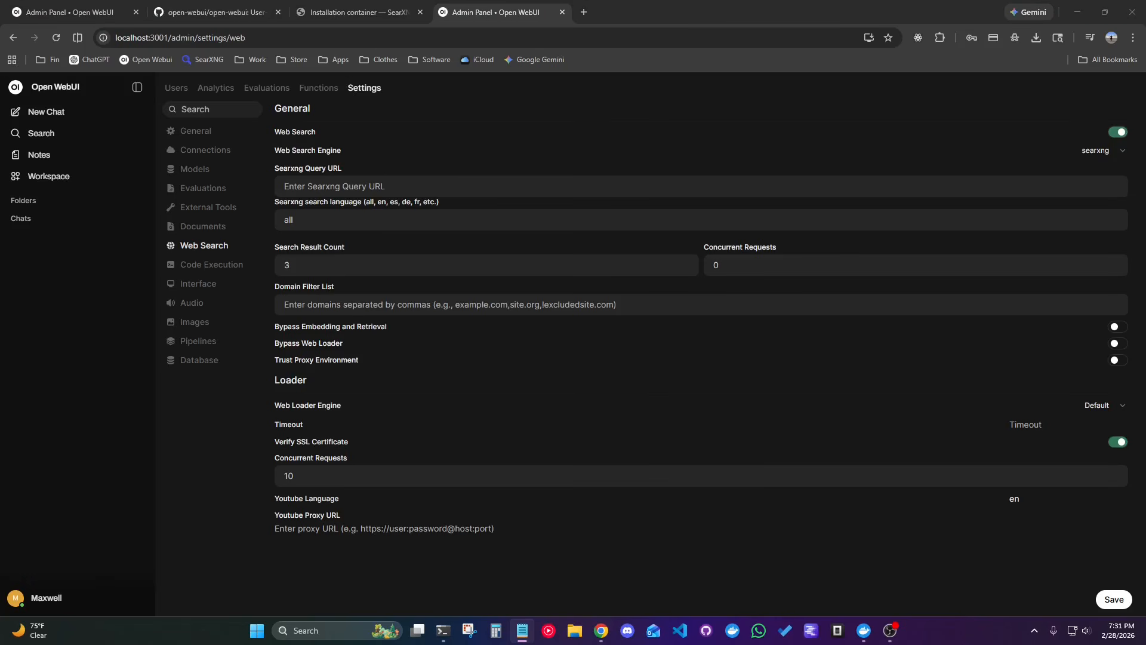
left_click(334, 189)
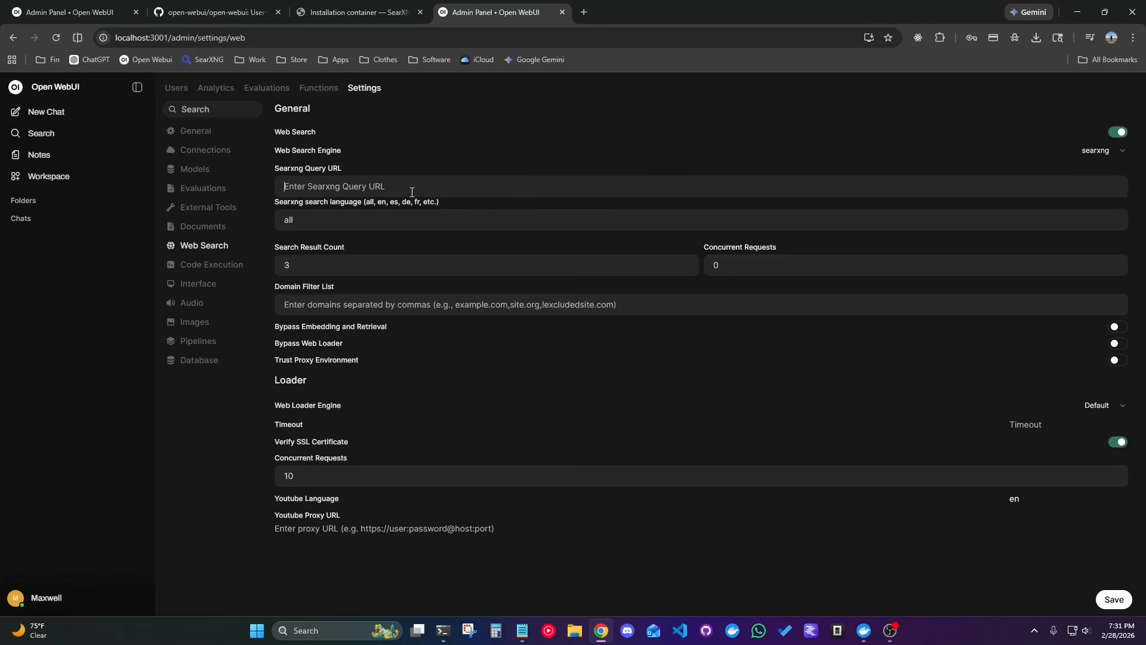
type("http://searxng:8080/search?q=<query>&format=json")
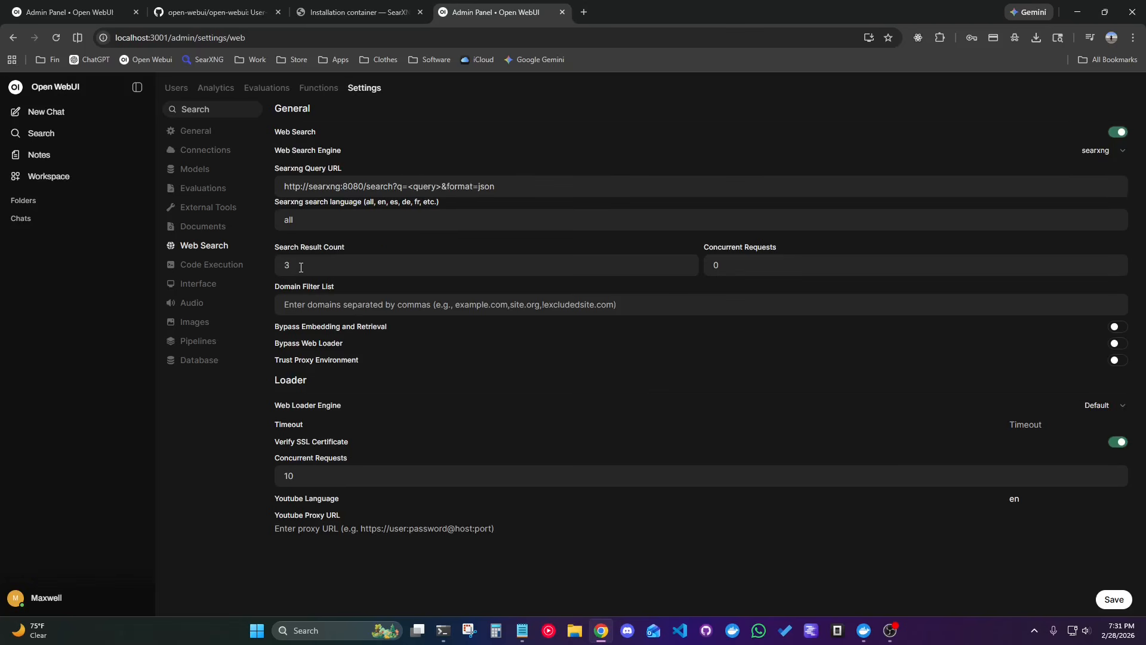
left_click(1114, 600)
left_click_drag(753, 265, 670, 264)
type("3")
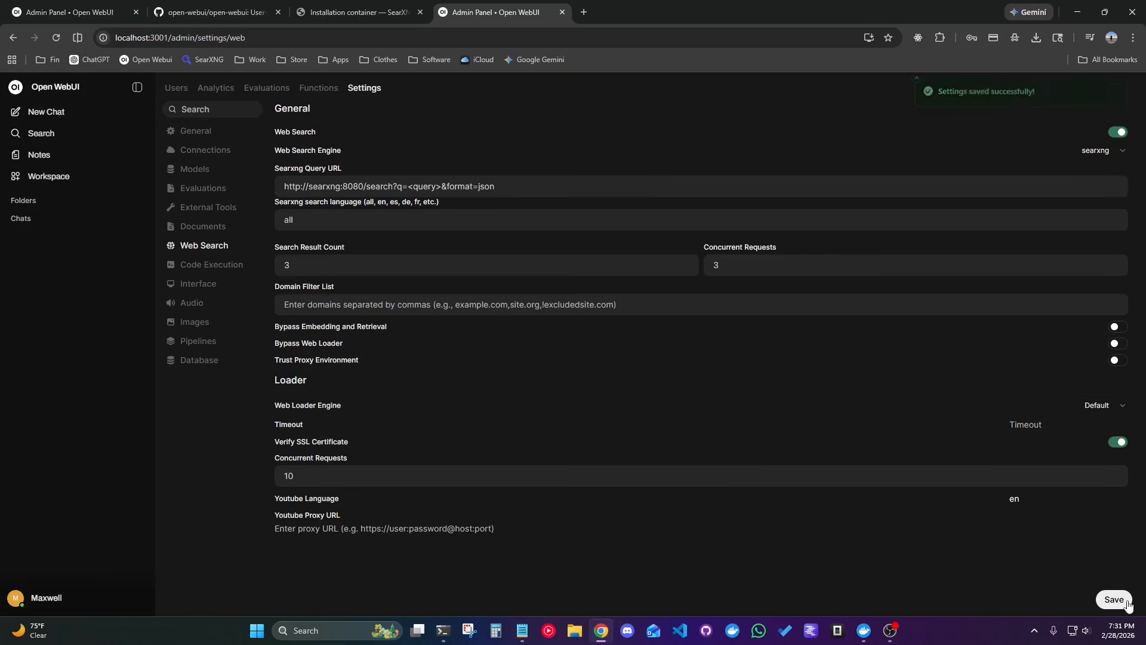
left_click(1125, 603)
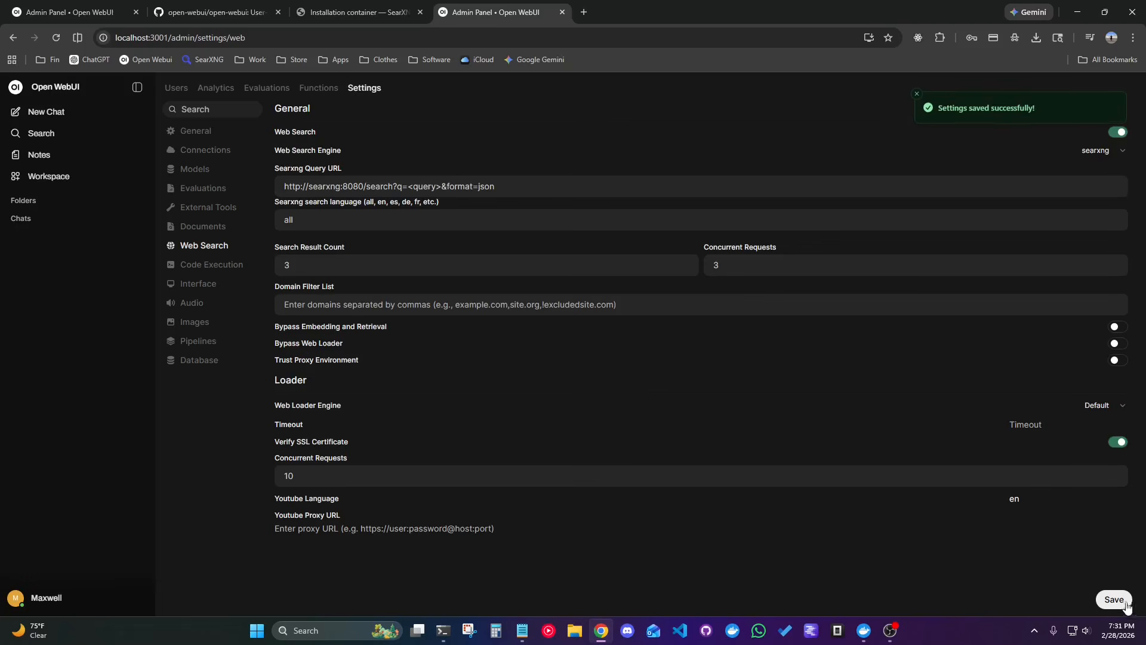
Start a new chat and enable the Web Search integration for it.
left_click(73, 119)
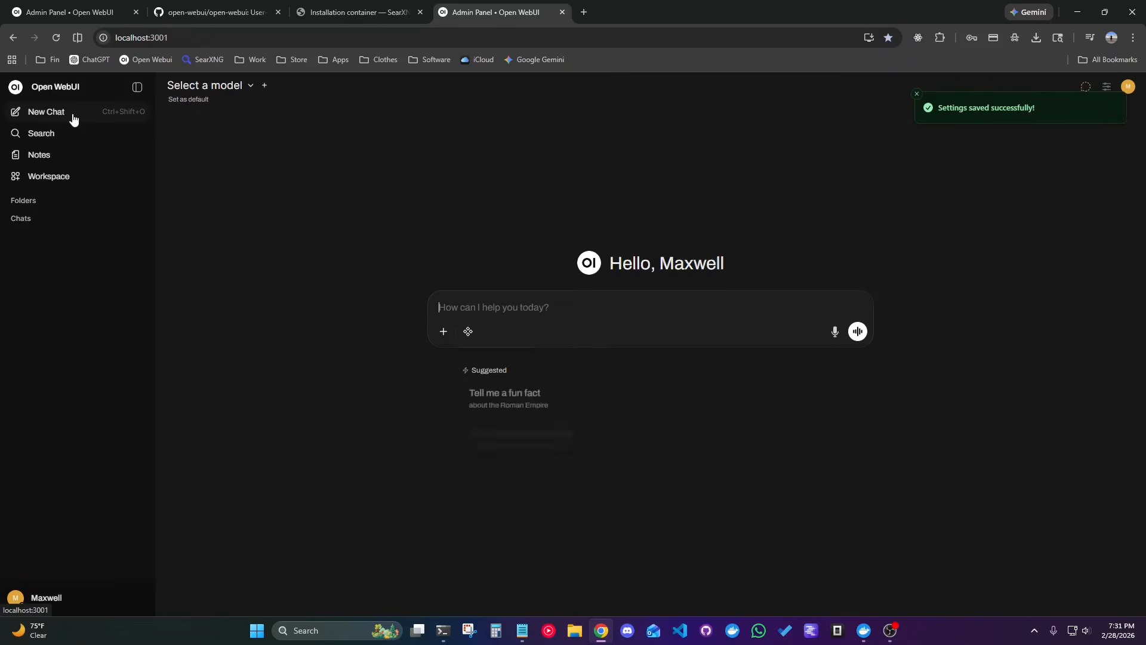
left_click(470, 333)
left_click(601, 358)
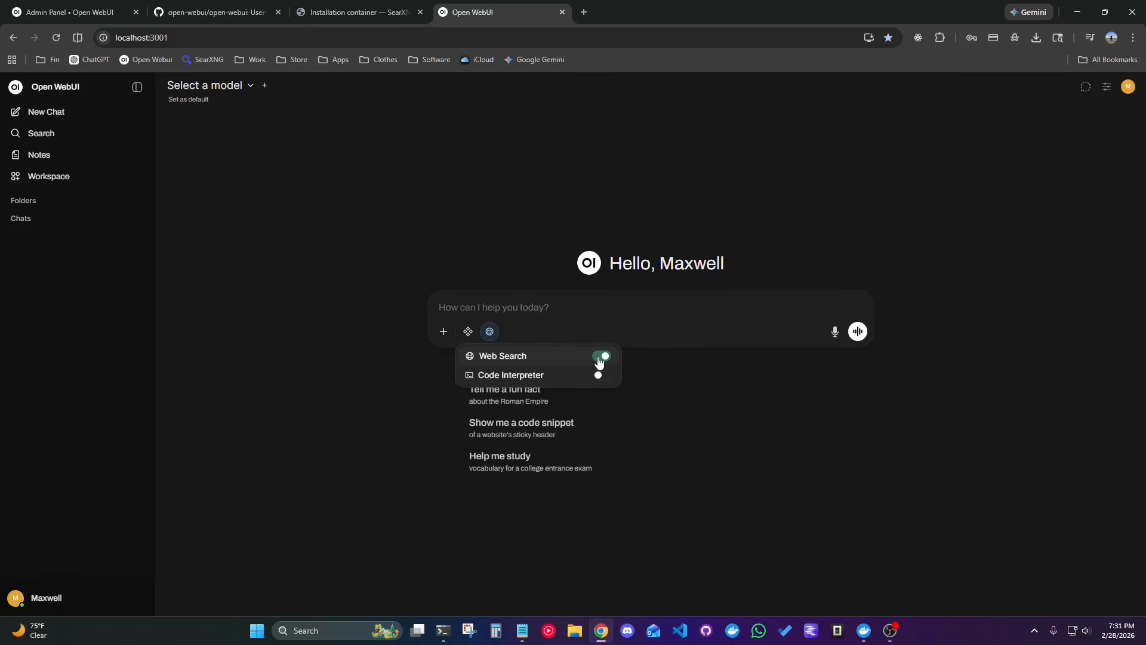
left_click(516, 306)
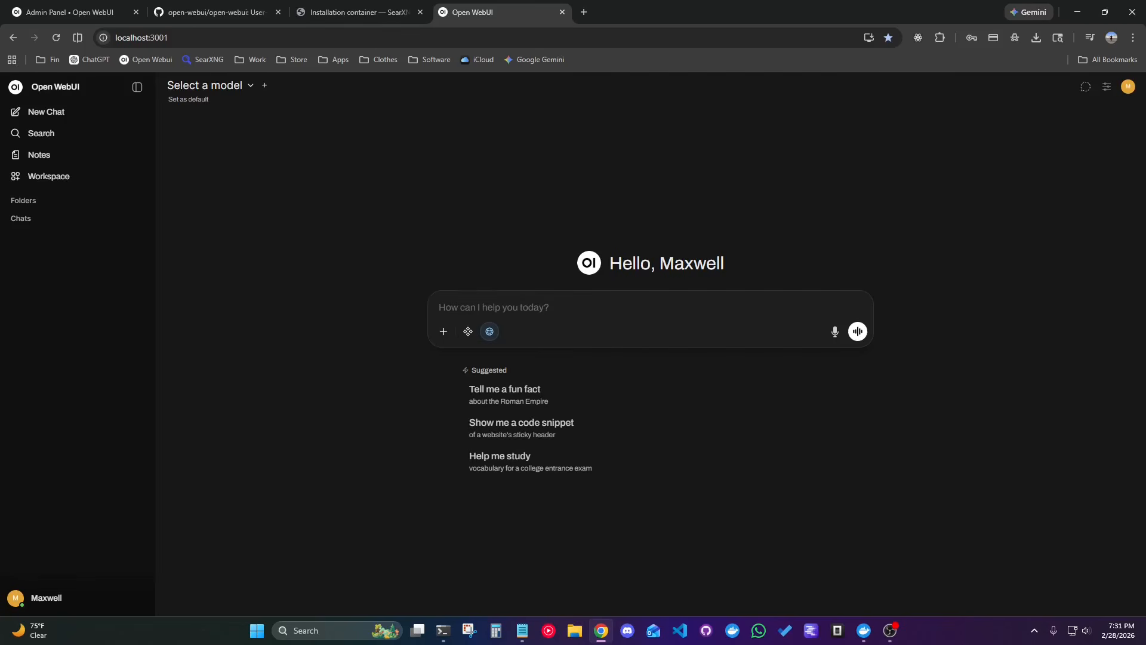
Try to send the prompt "Summarize the top three news stories regarding AI from the last 24 hours with citations" without a selected model.
key("alt+Tab")
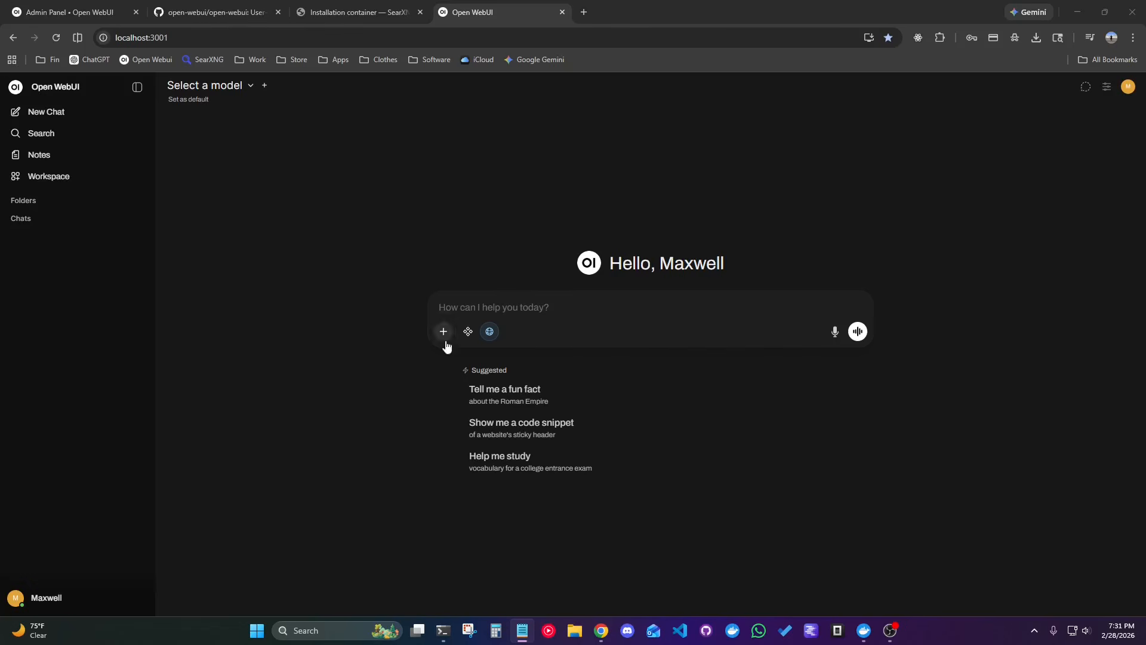
left_click(510, 303)
type("Summarize the top three news stories regarding AI from the last 24 hours with citations")
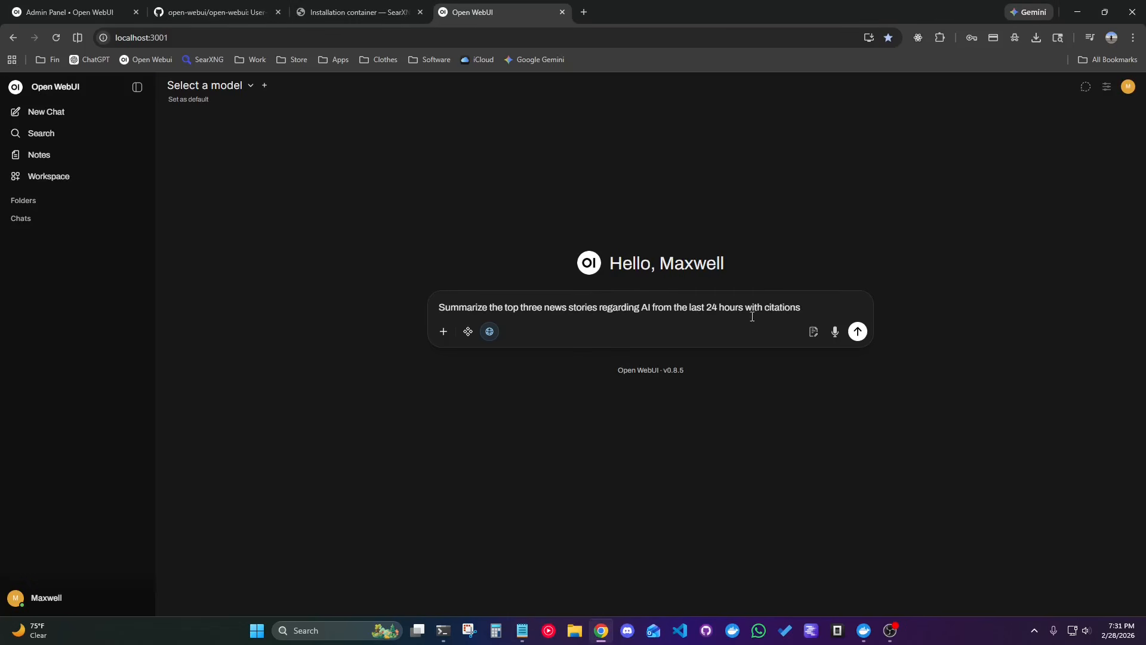
left_click(858, 331)
left_click_drag(812, 308, 302, 278)
key("ctrl+c")
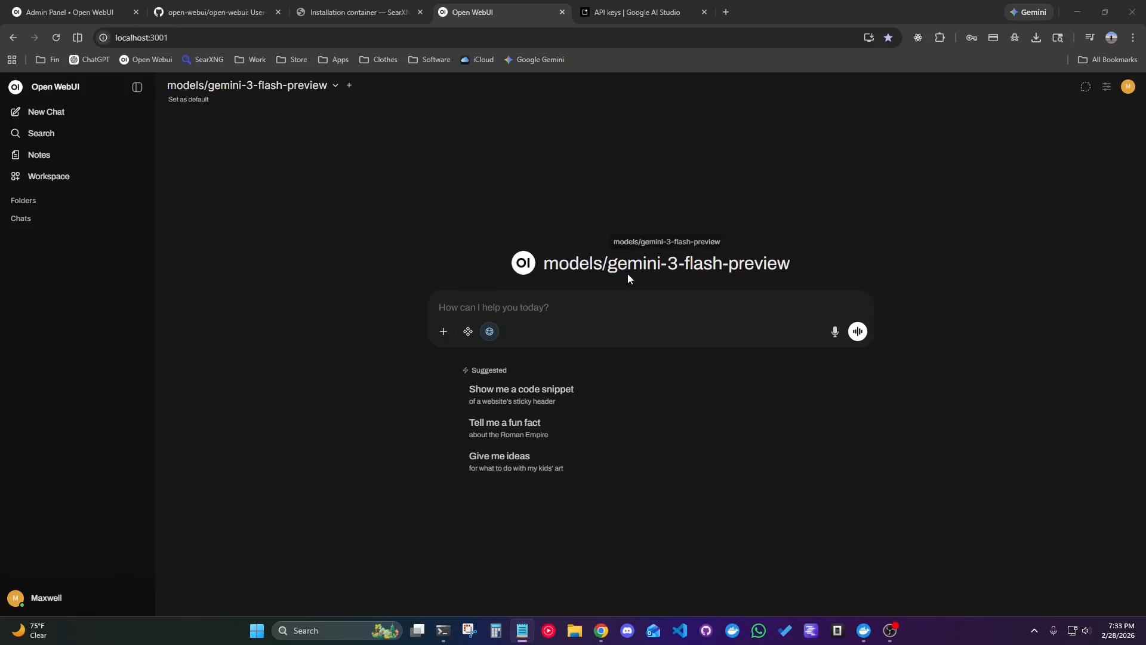
Send "Summarize the top three news stories regarding AI from the last 24 hours with citations" to gemini-3-flash-preview and expand the searched sites.
left_click(457, 309)
key("ctrl+v")
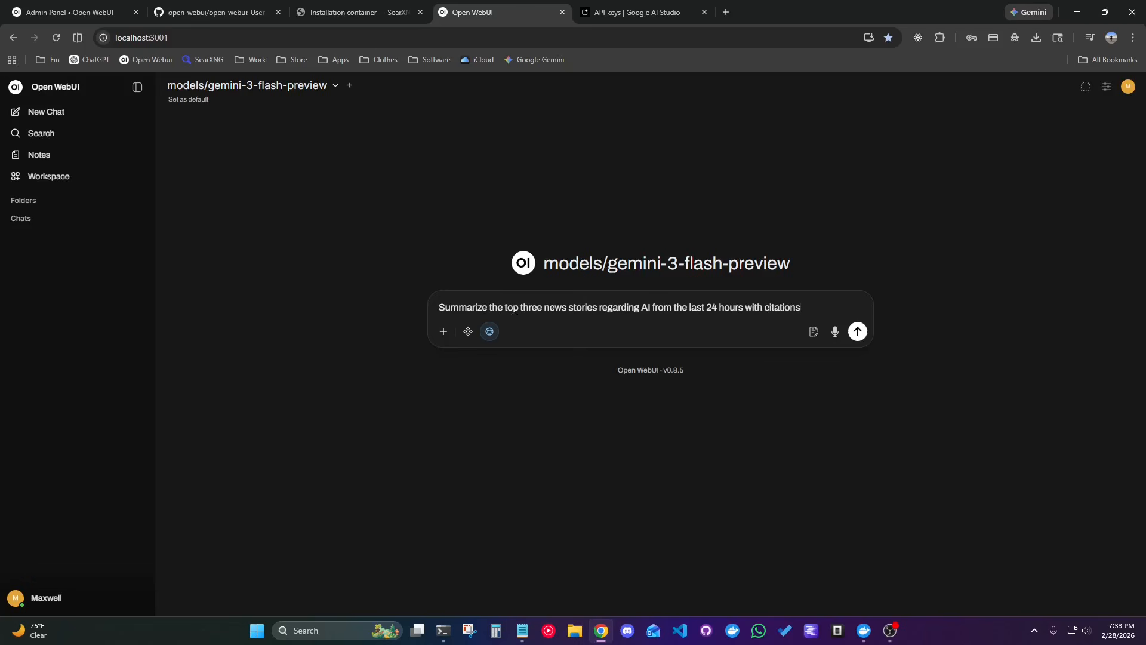
left_click(858, 332)
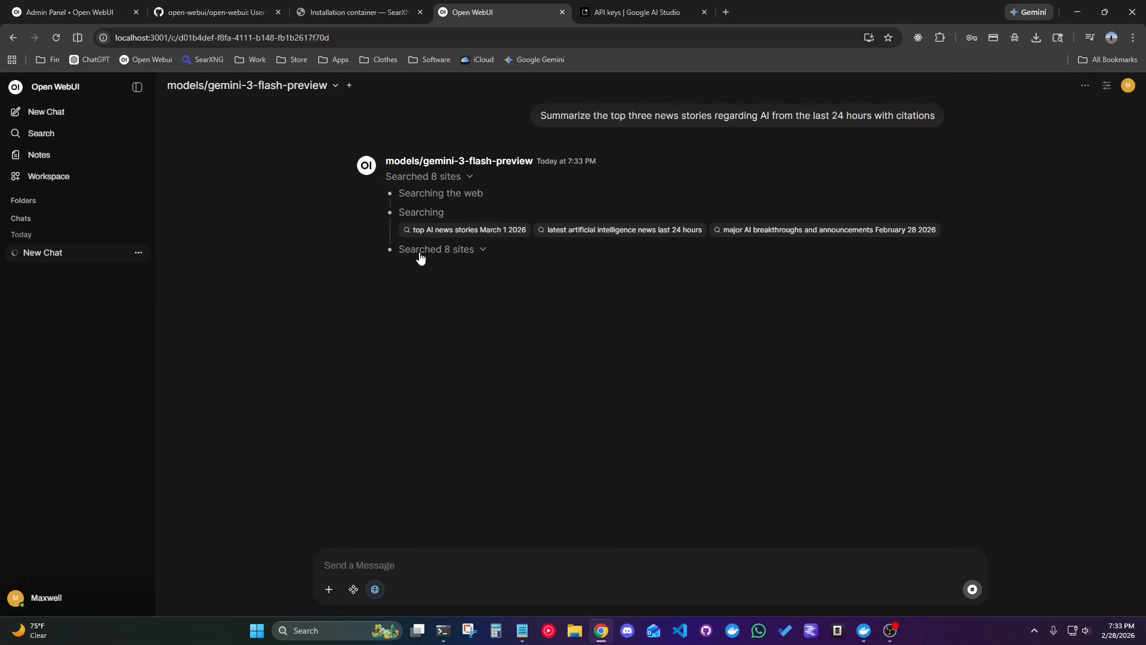
left_click(415, 250)
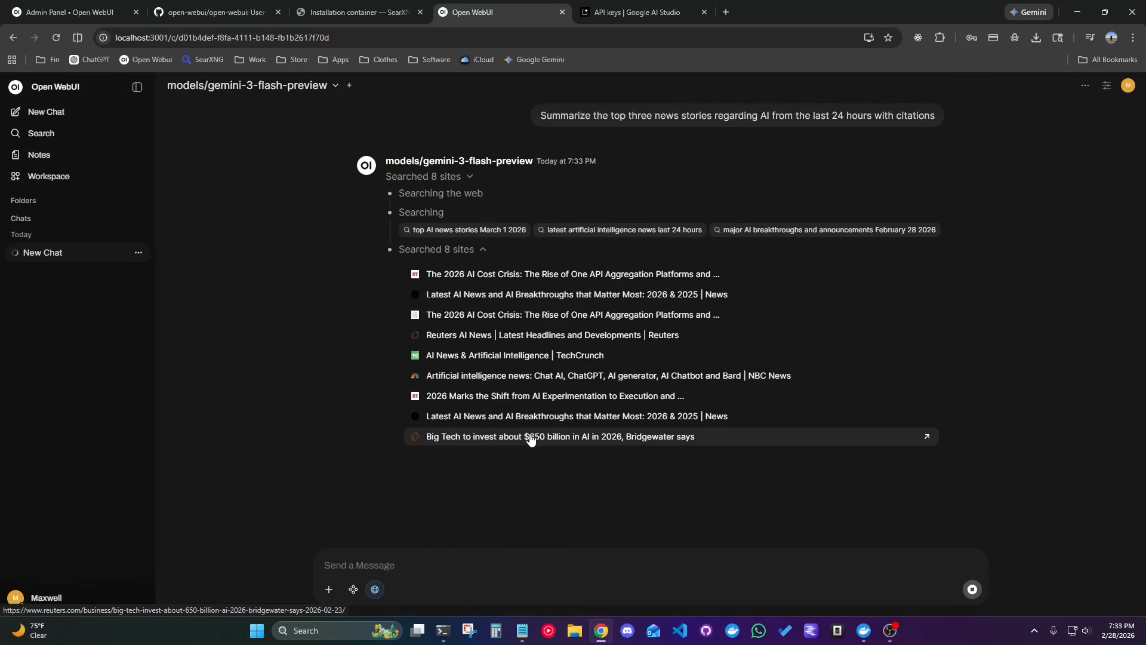